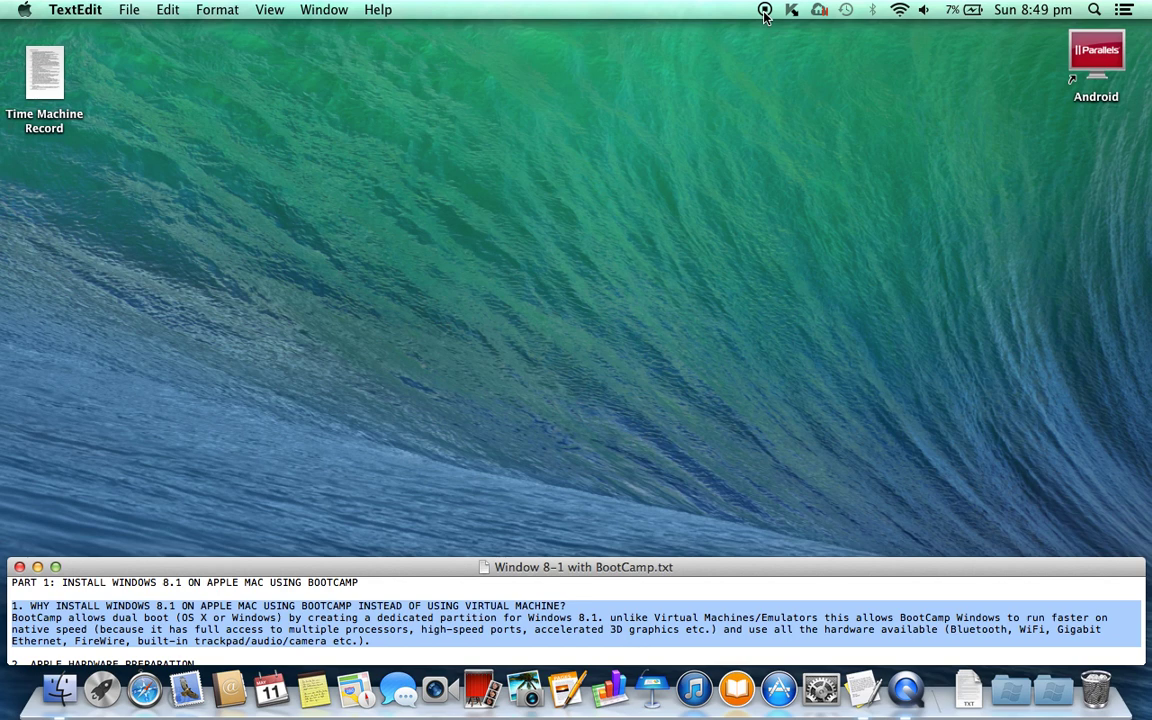
Scroll to section 2 and select the Apple Hardware Preparation heading, Required line and 2.1 Mac-model line
left_click(765, 12)
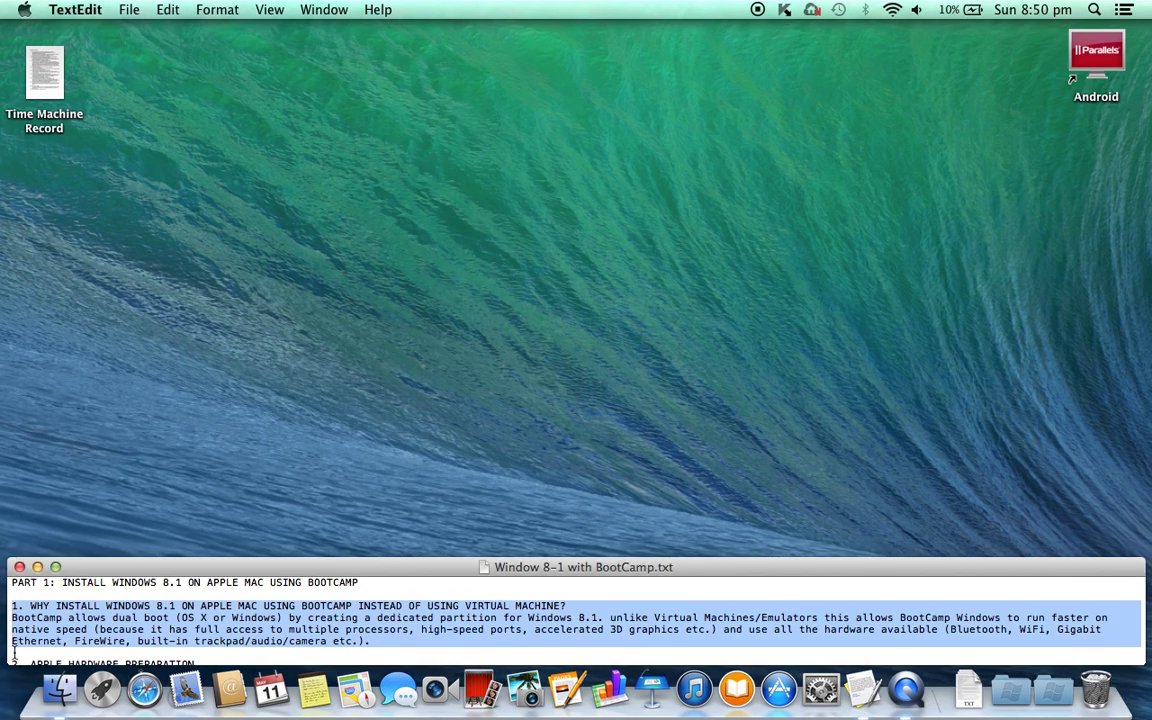
left_click(13, 652)
scroll(13, 652, "down", 2)
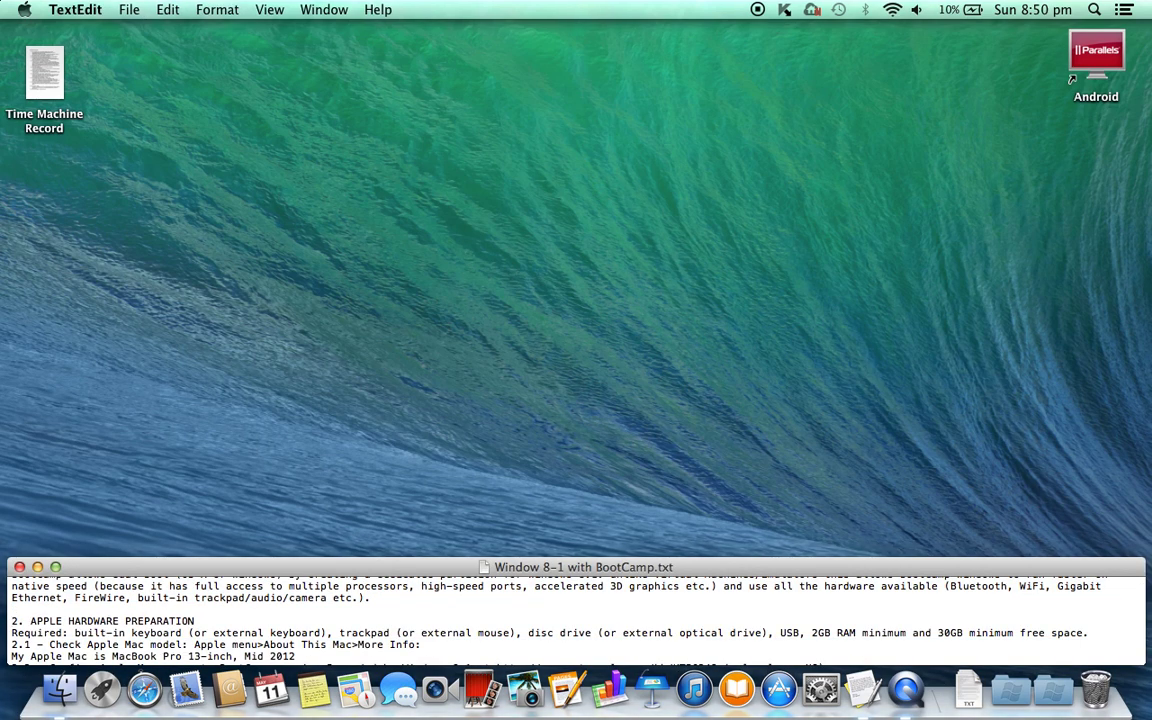
triple_click(100, 621)
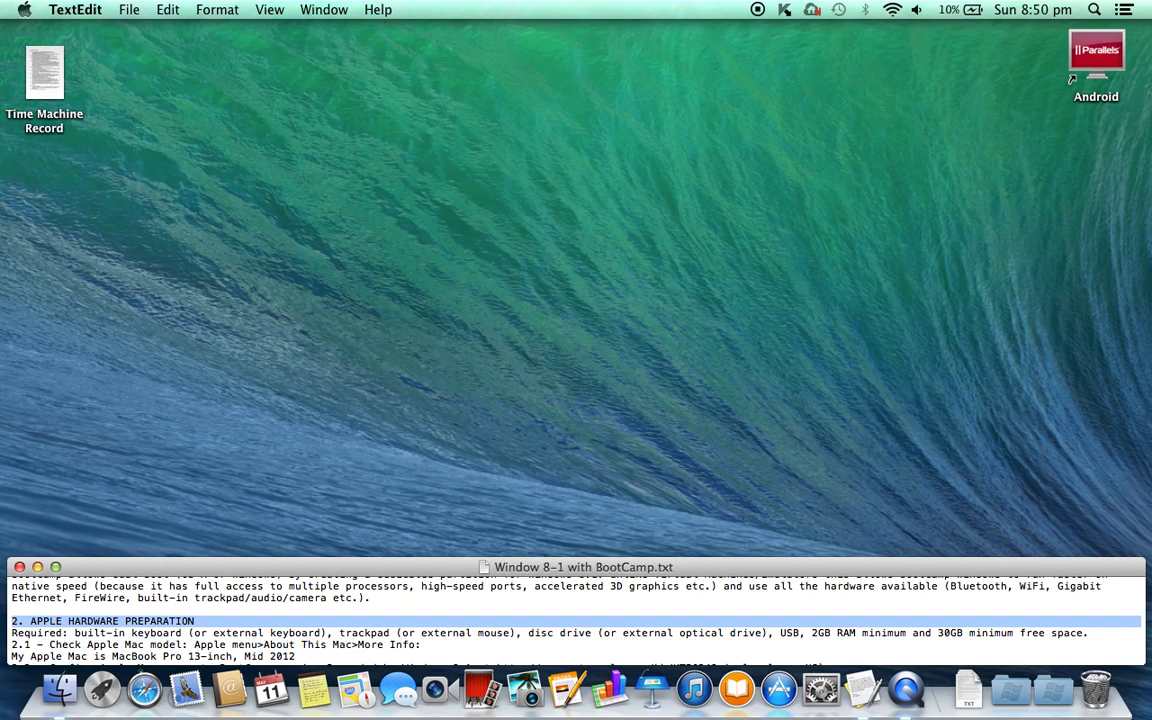
key("shift+Down")
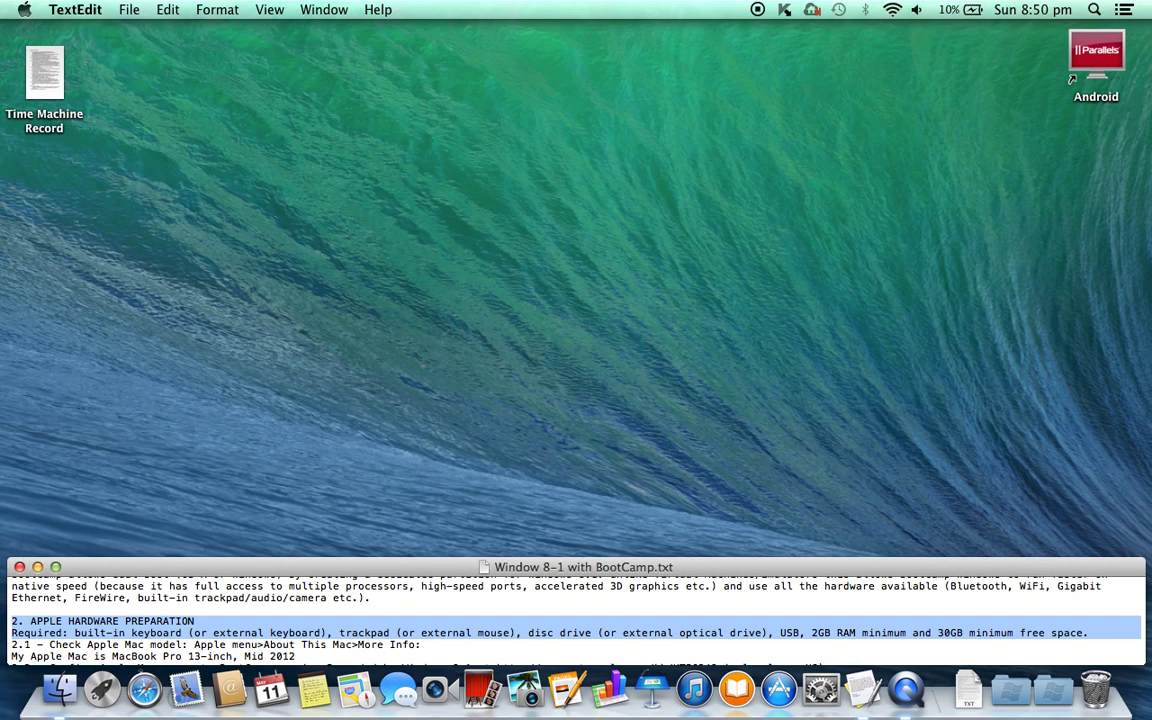
triple_click(200, 645)
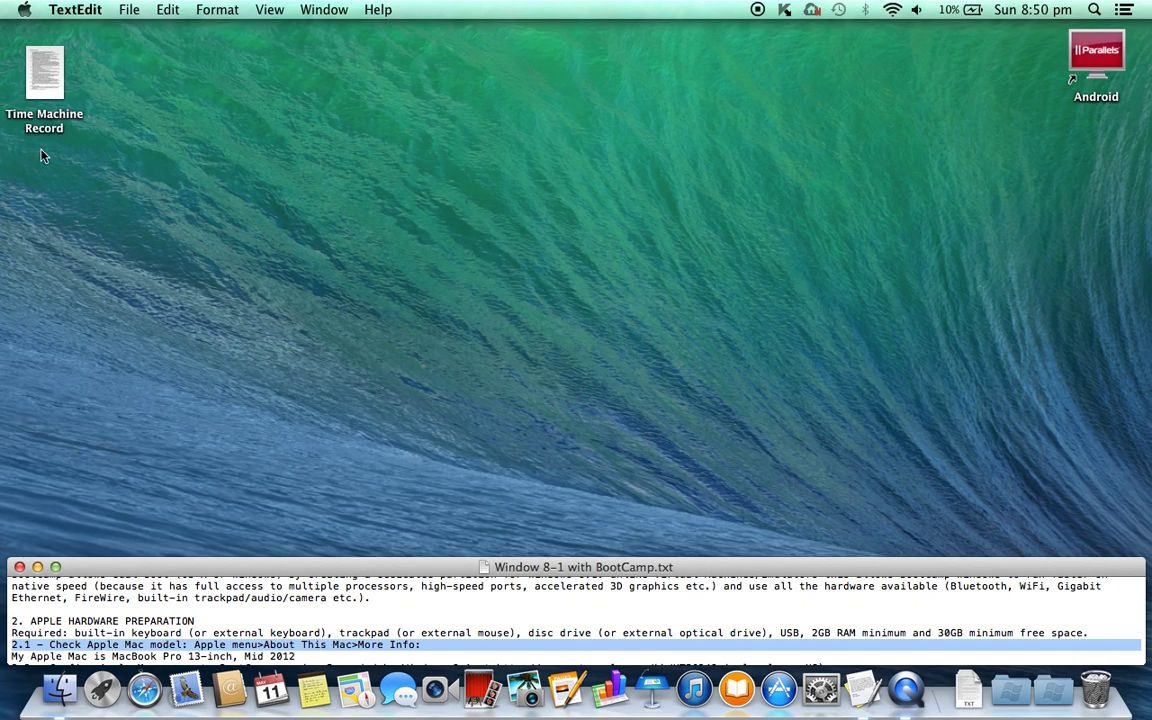
Show About This Mac details: a MacBook Pro 13-inch, Mid 2012 with 2.5 GHz Intel Core i5
left_click(24, 12)
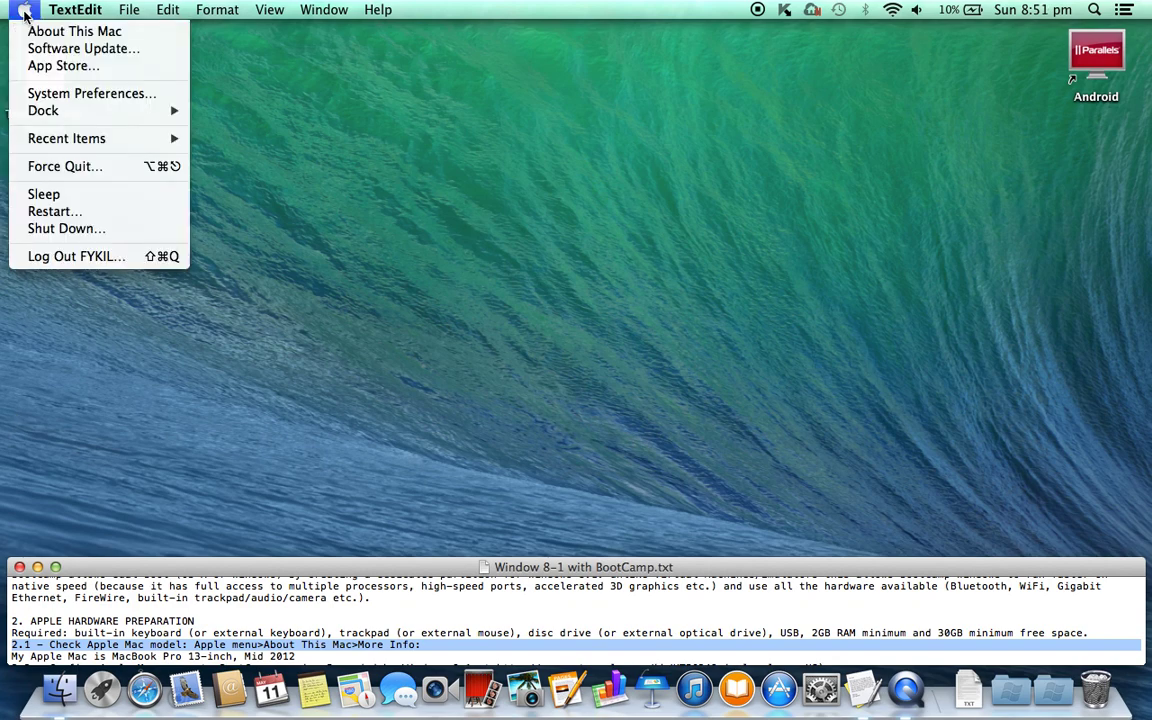
left_click(88, 33)
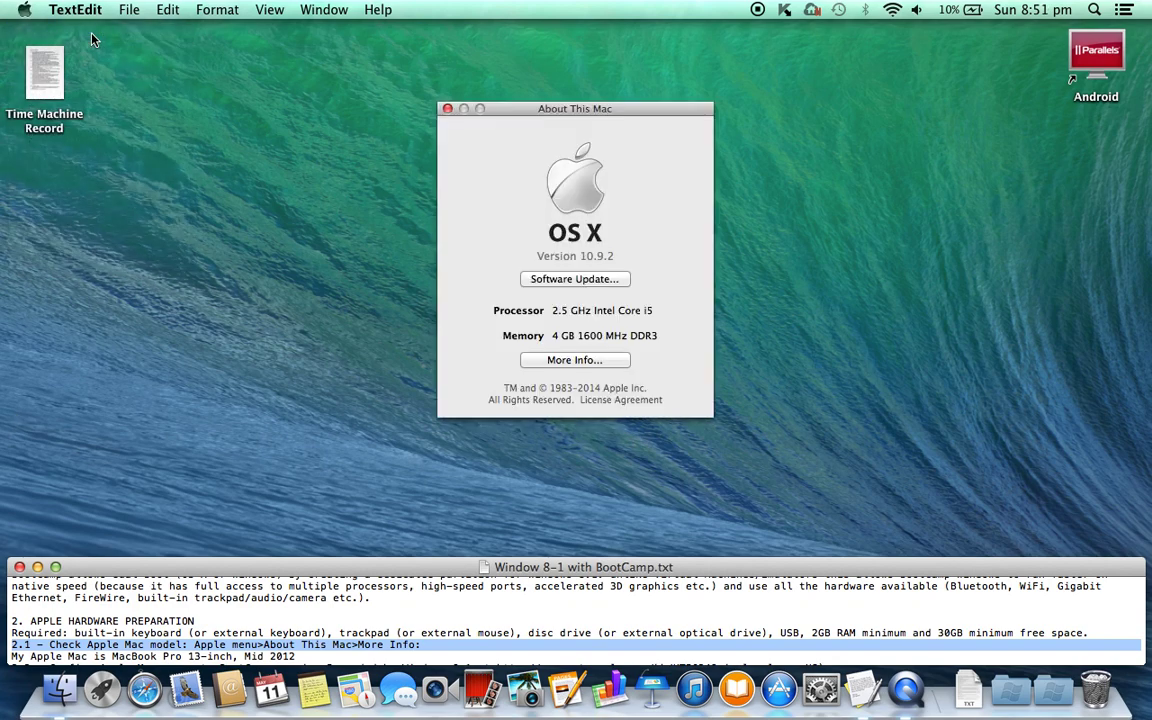
left_click(597, 362)
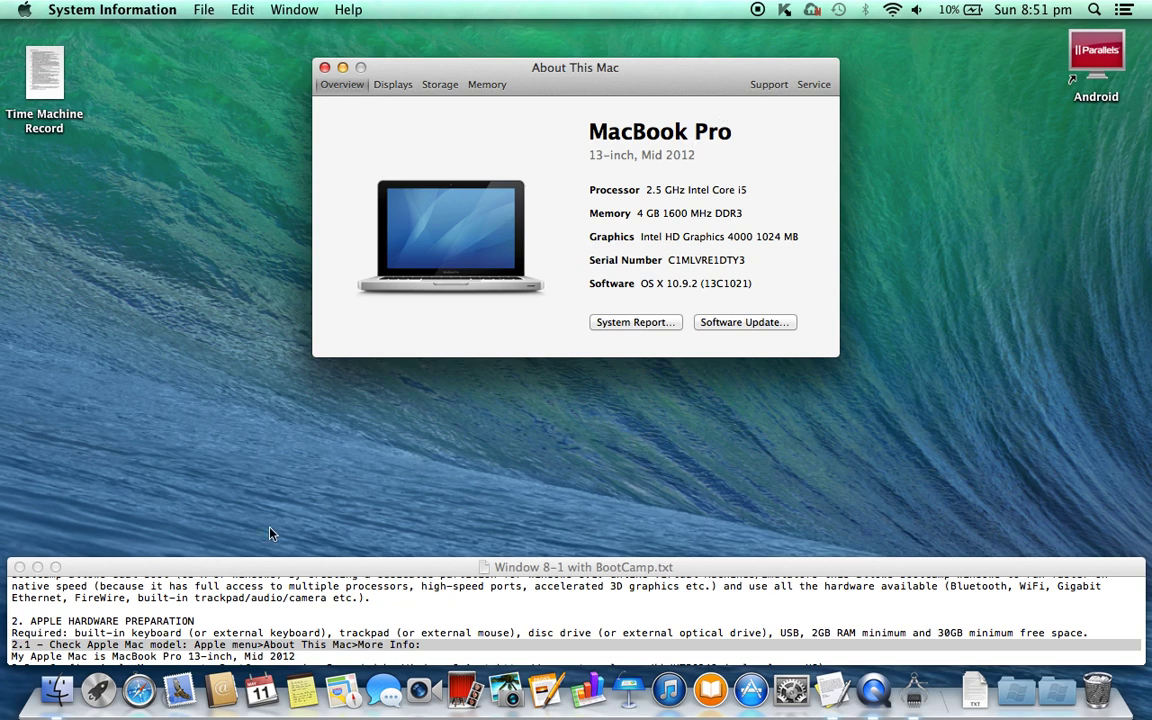
In the checklist, select the MacBook Pro and 2.2 lines and copy the support.apple.com Boot Camp link
left_click(14, 656)
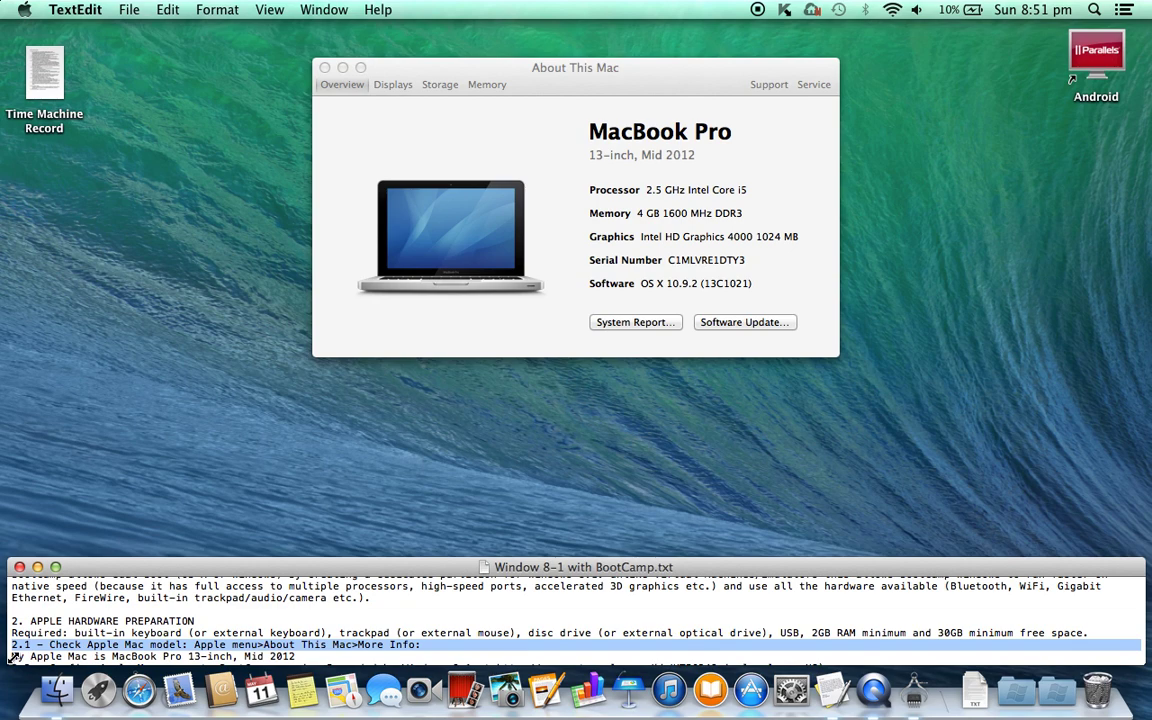
triple_click(14, 656)
scroll(576, 620, "down", 2)
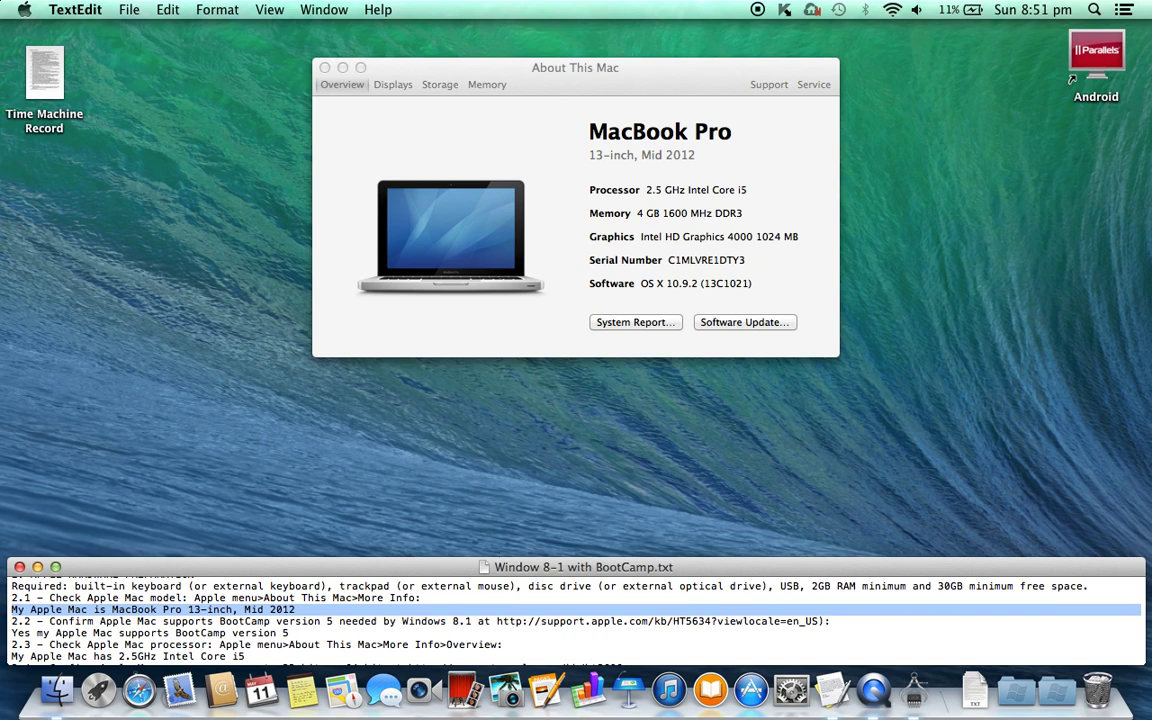
triple_click(14, 621)
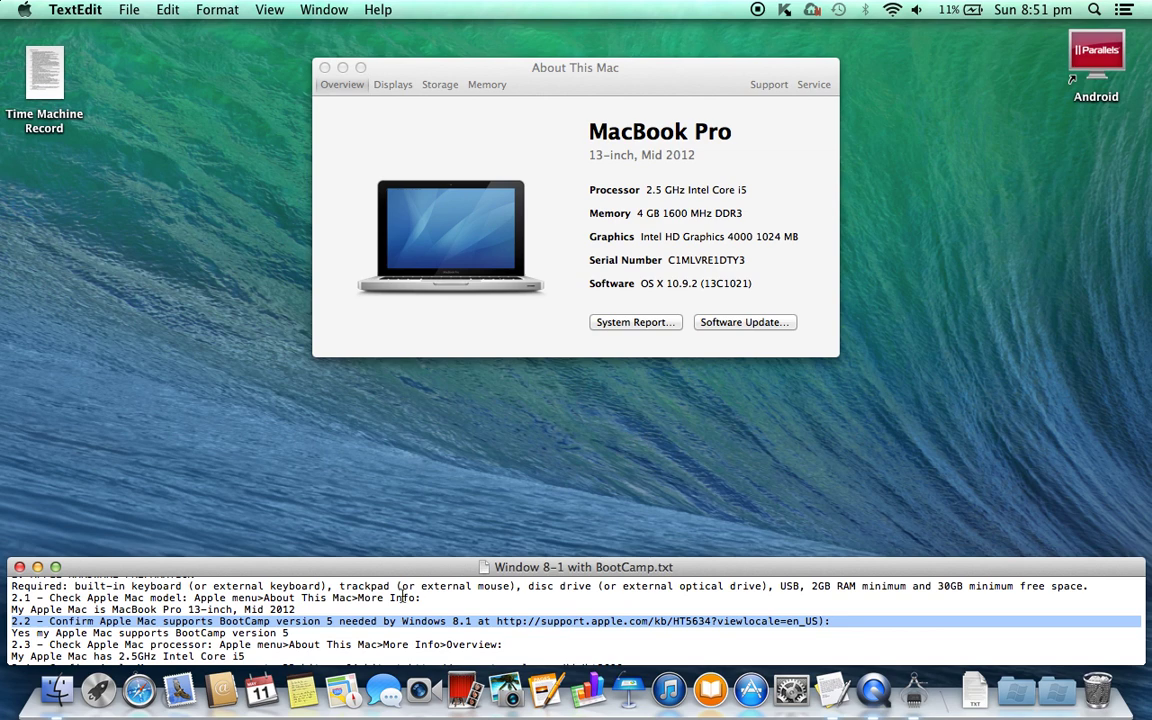
left_click(501, 624)
left_click_drag(498, 622, 823, 622)
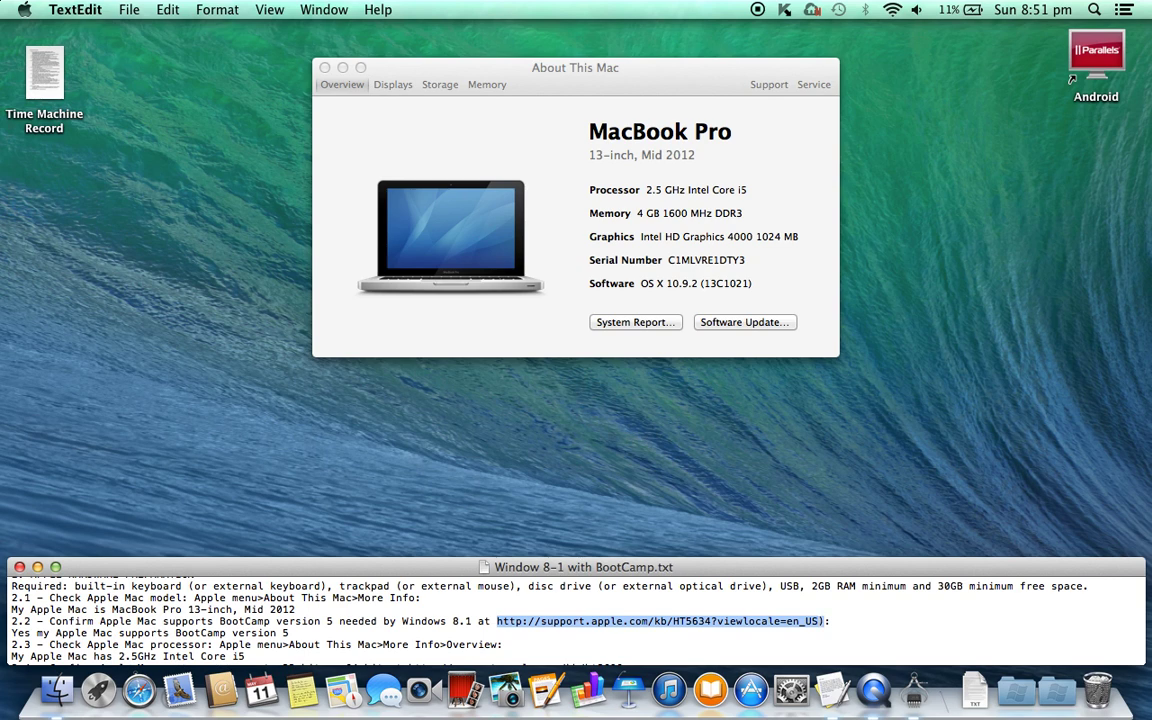
key("super+c")
Load the copied Boot Camp requirements URL in Safari and expand the MacBook Pro table showing Boot Camp 5
left_click(133, 704)
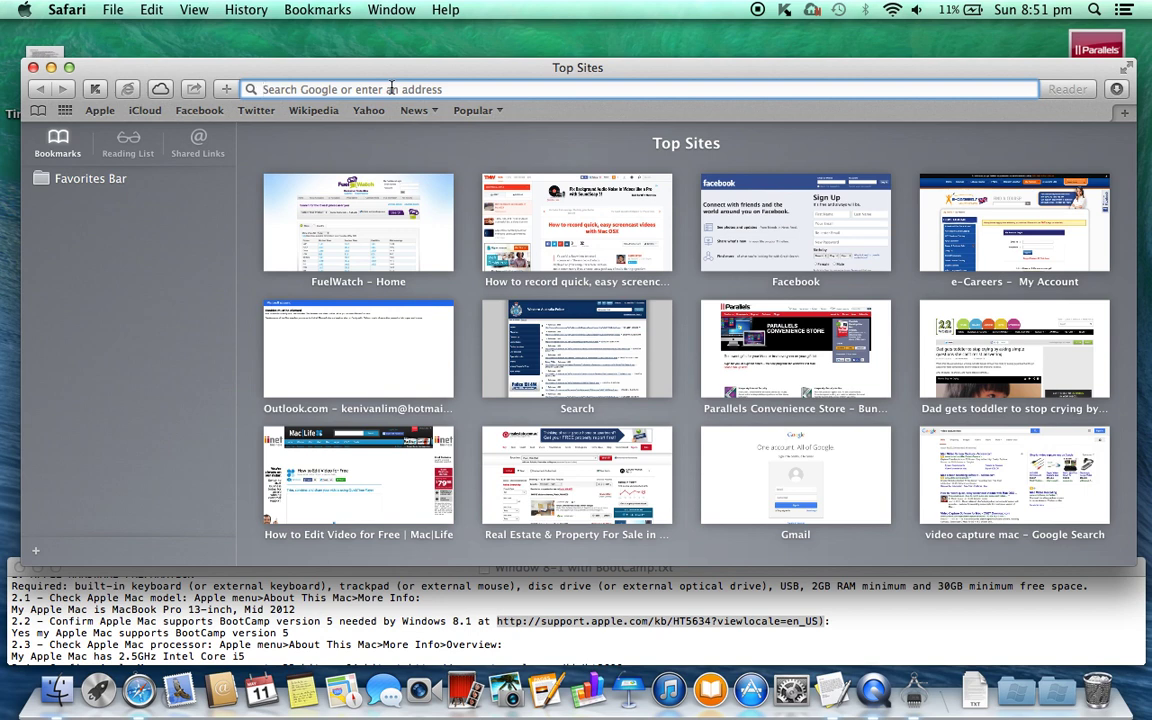
key("super+v")
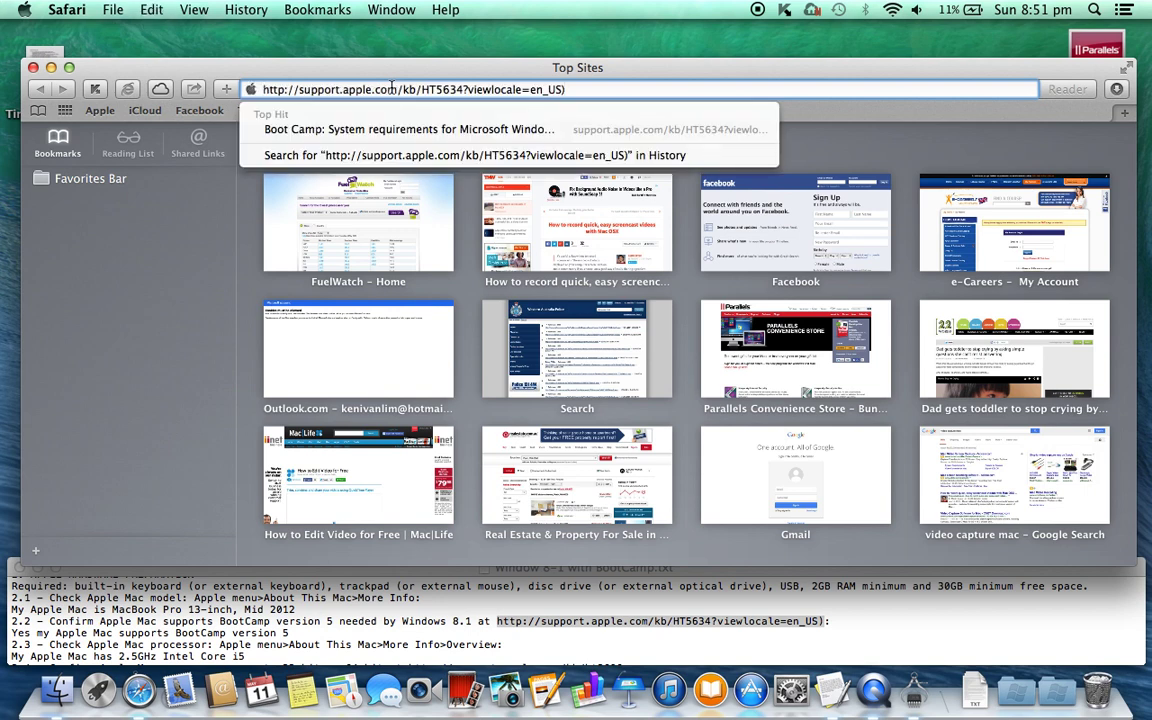
key("Return")
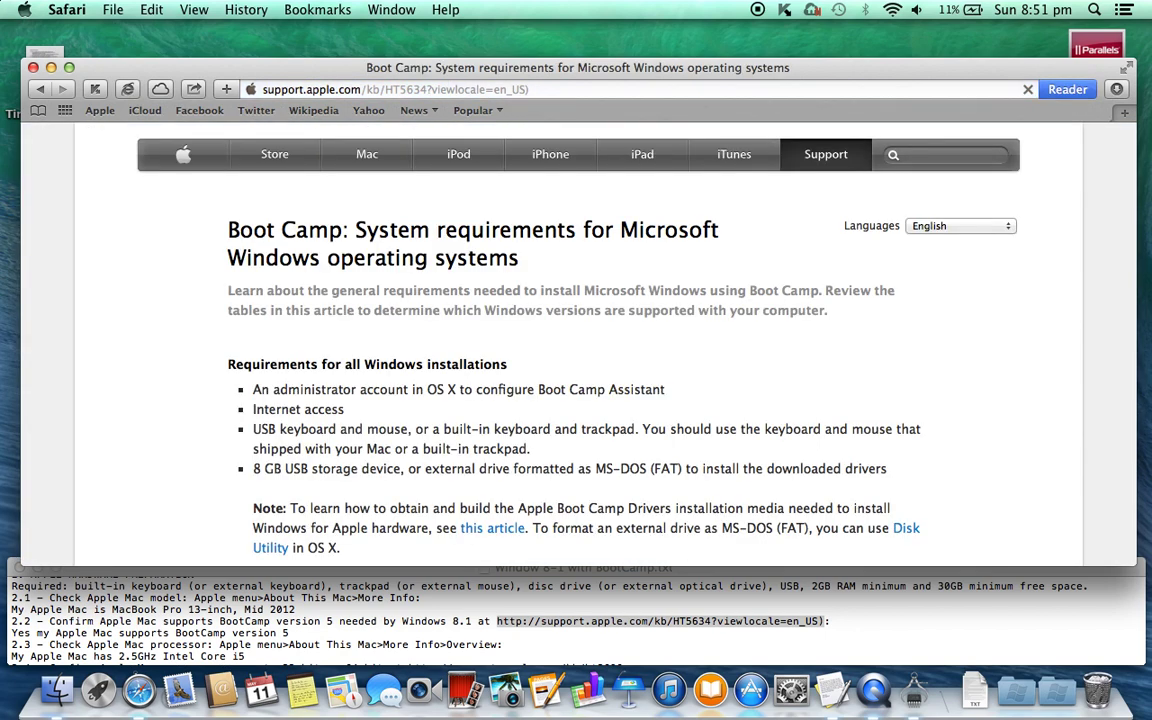
scroll(407, 290, "down", 2)
scroll(407, 290, "down", 15)
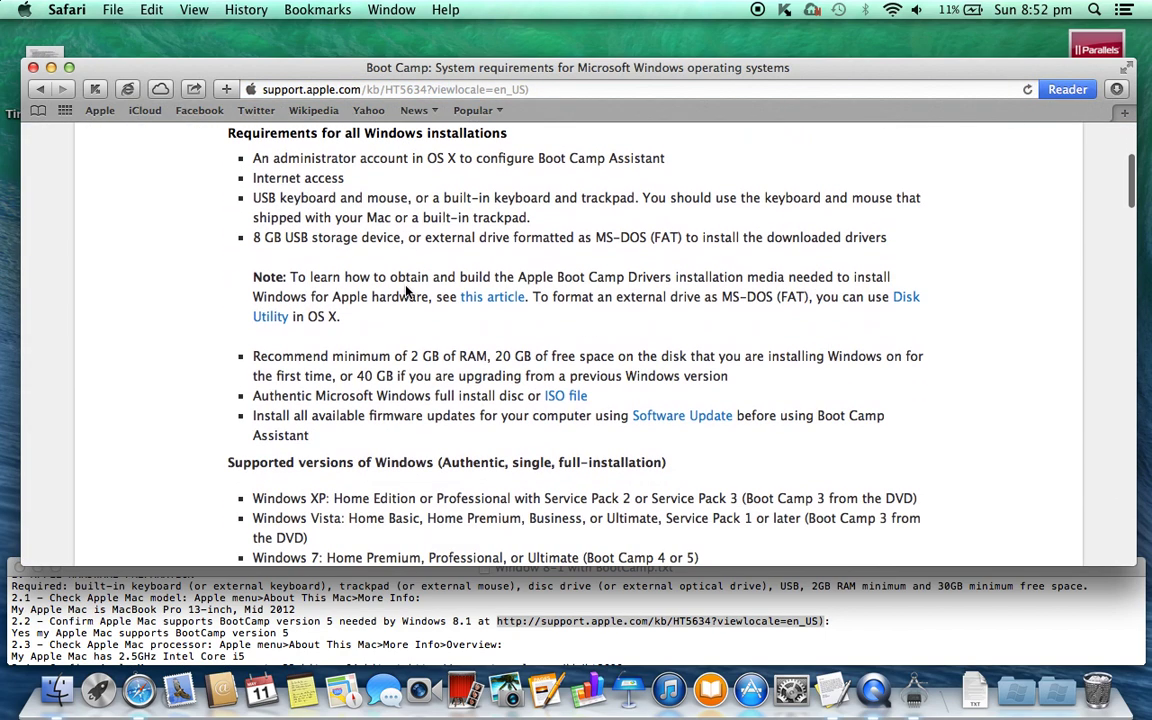
scroll(407, 292, "down", 10)
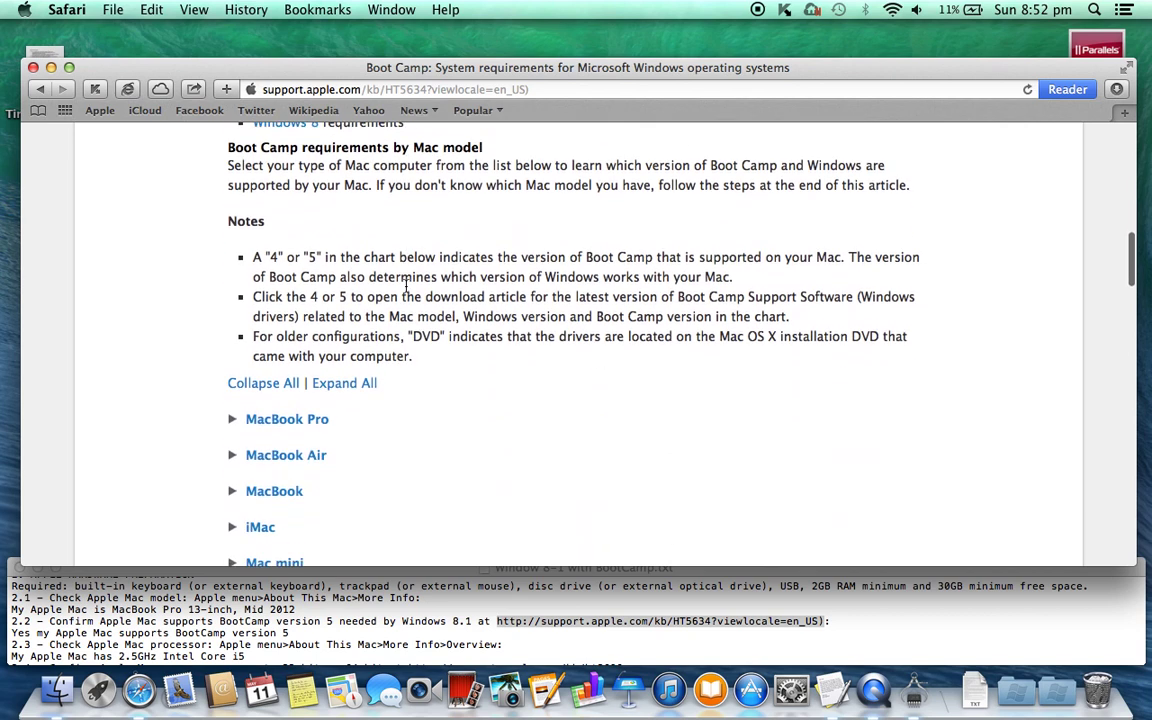
left_click(274, 297)
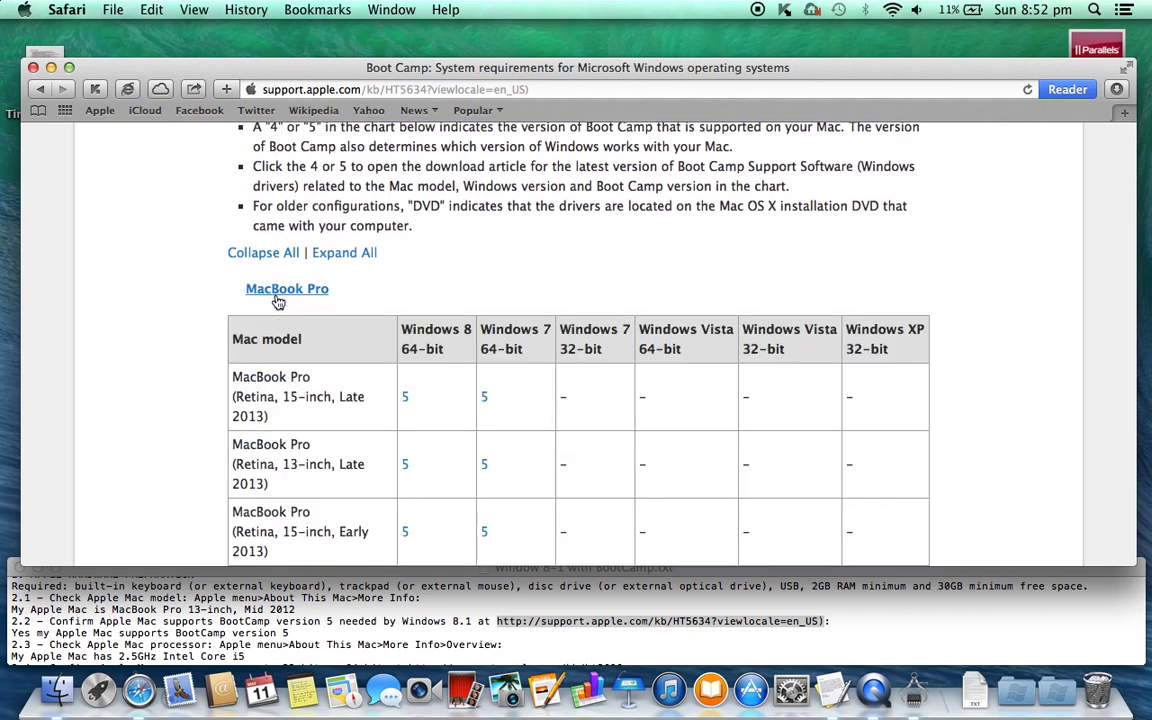
scroll(338, 387, "down", 8)
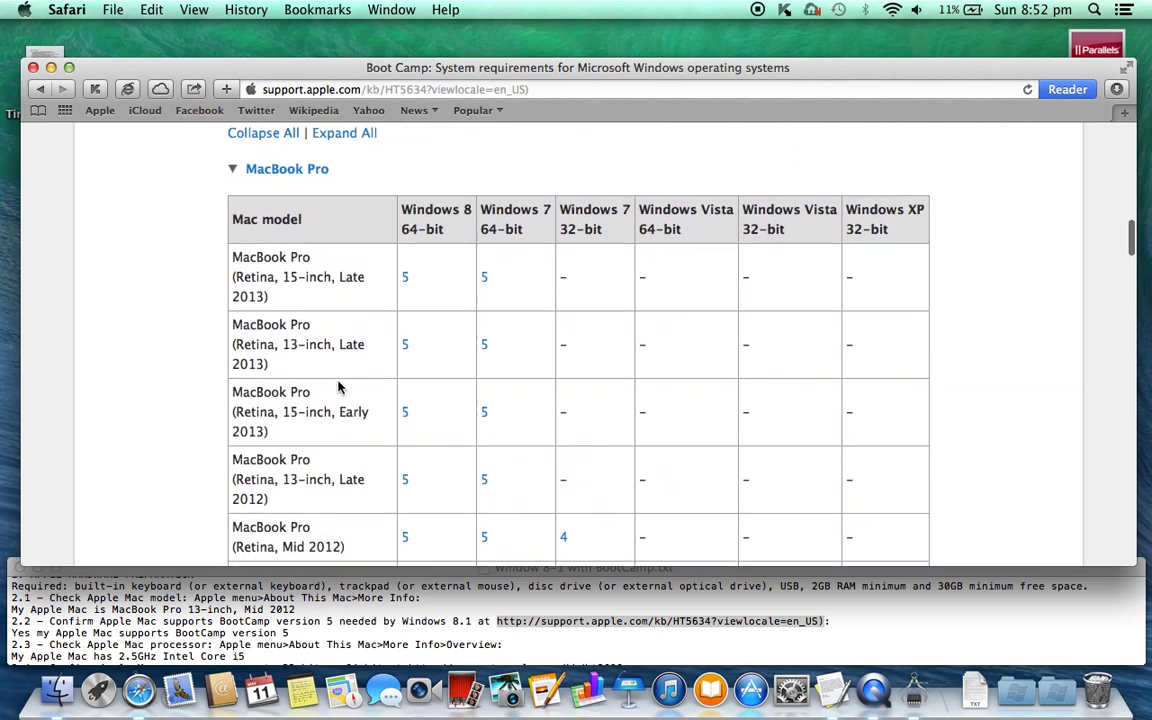
scroll(338, 380, "up", 3)
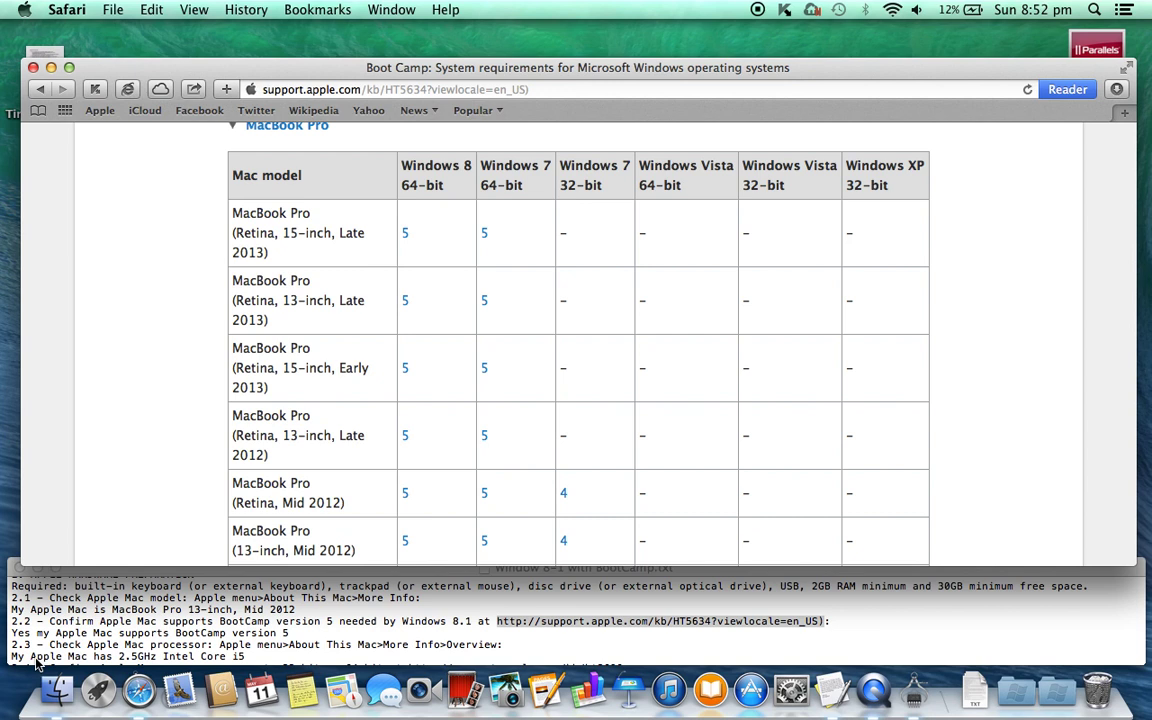
Select the Boot Camp 5 confirmation and 2.3 processor lines, and close the requirements page window
left_click(14, 632)
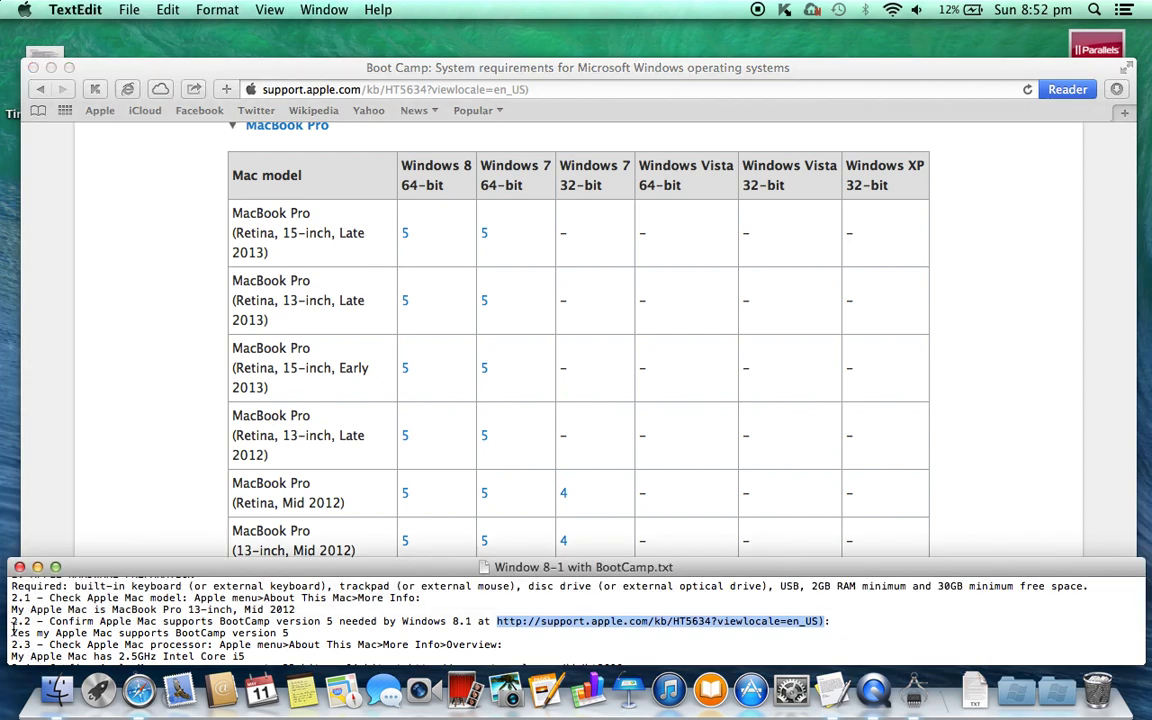
triple_click(14, 632)
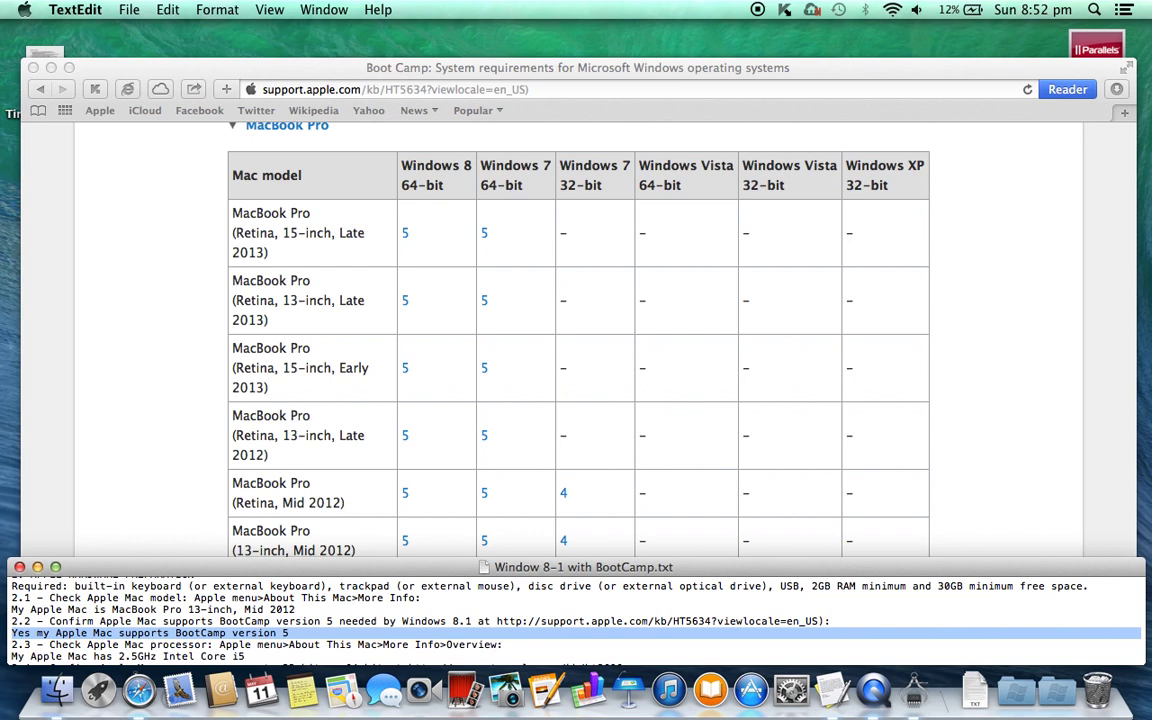
left_click(12, 644)
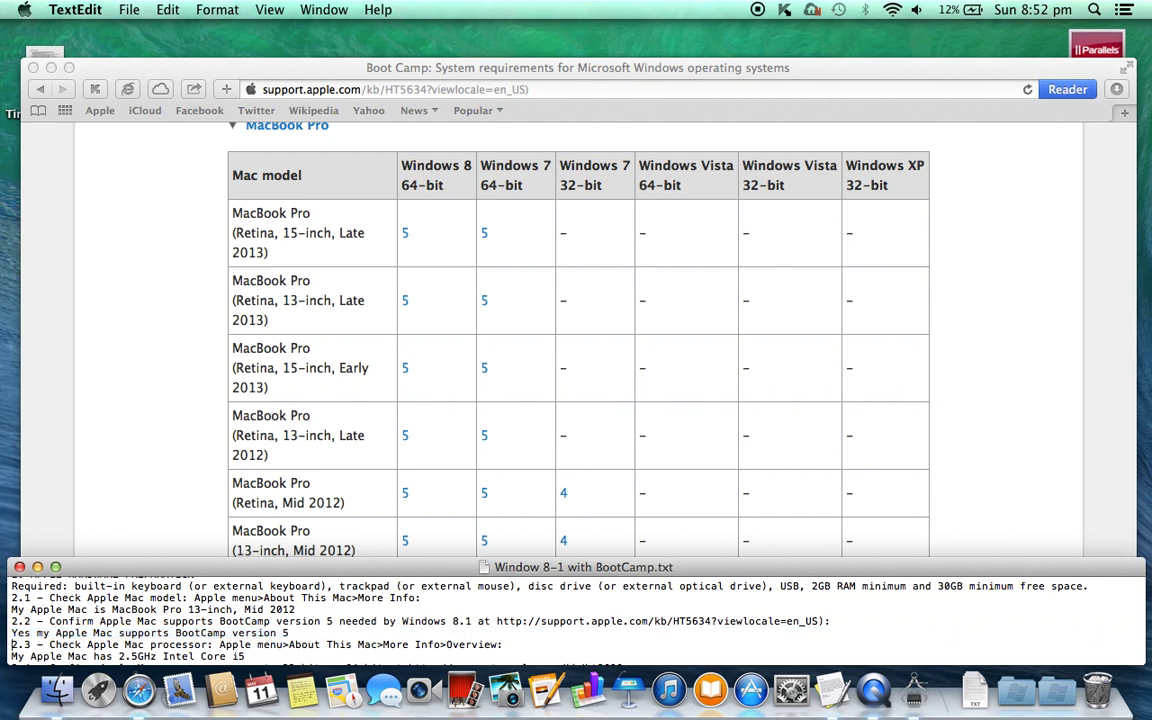
triple_click(14, 644)
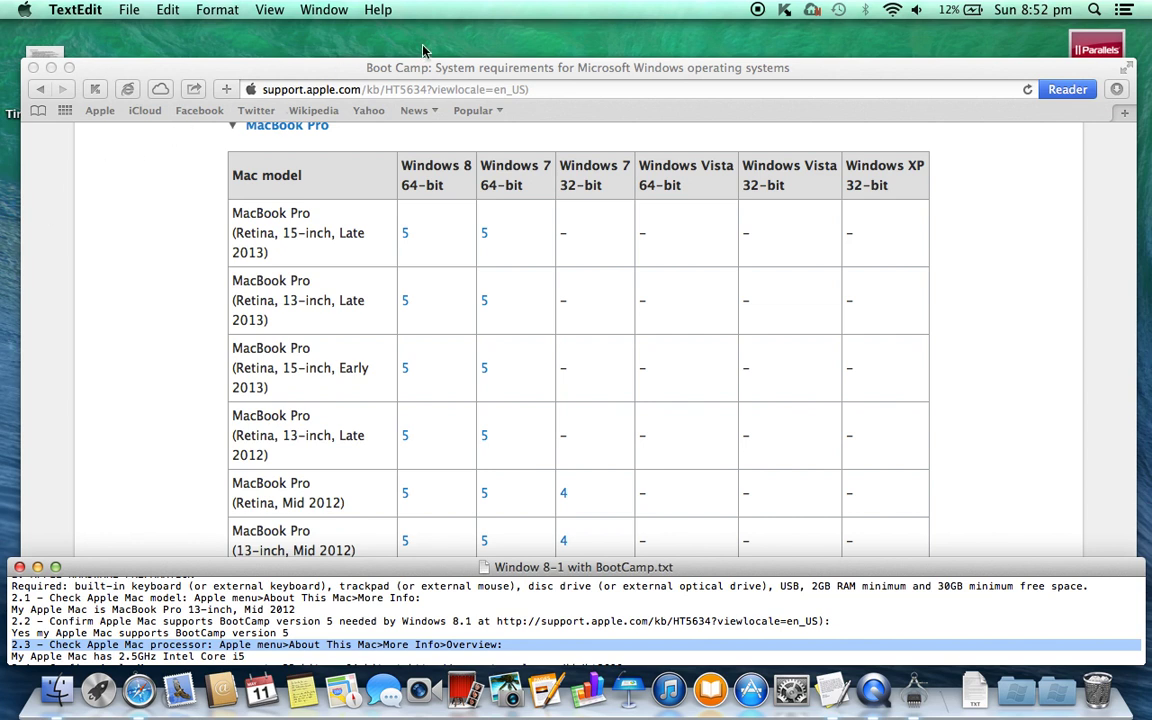
left_click(33, 67)
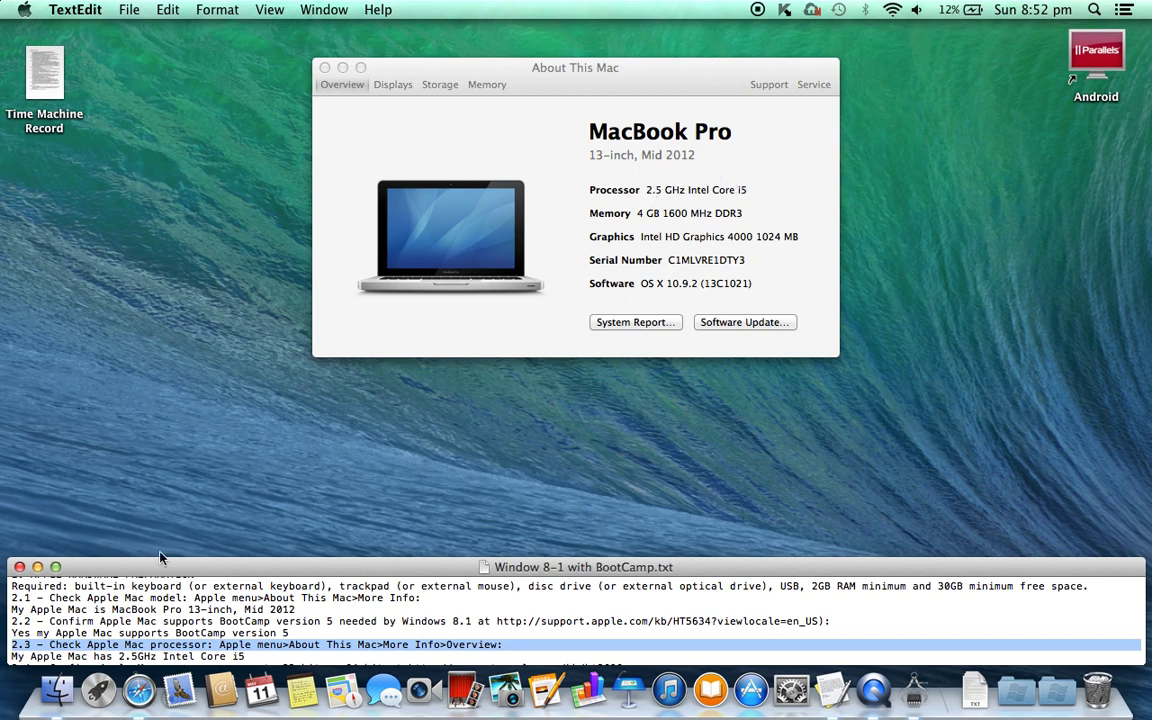
Move past the 2.5GHz Core i5 line to item 2.4 and select its support.apple.com/kb/ht3696 link
key("Up")
key("Up")
key("Up")
key("Up")
key("Up")
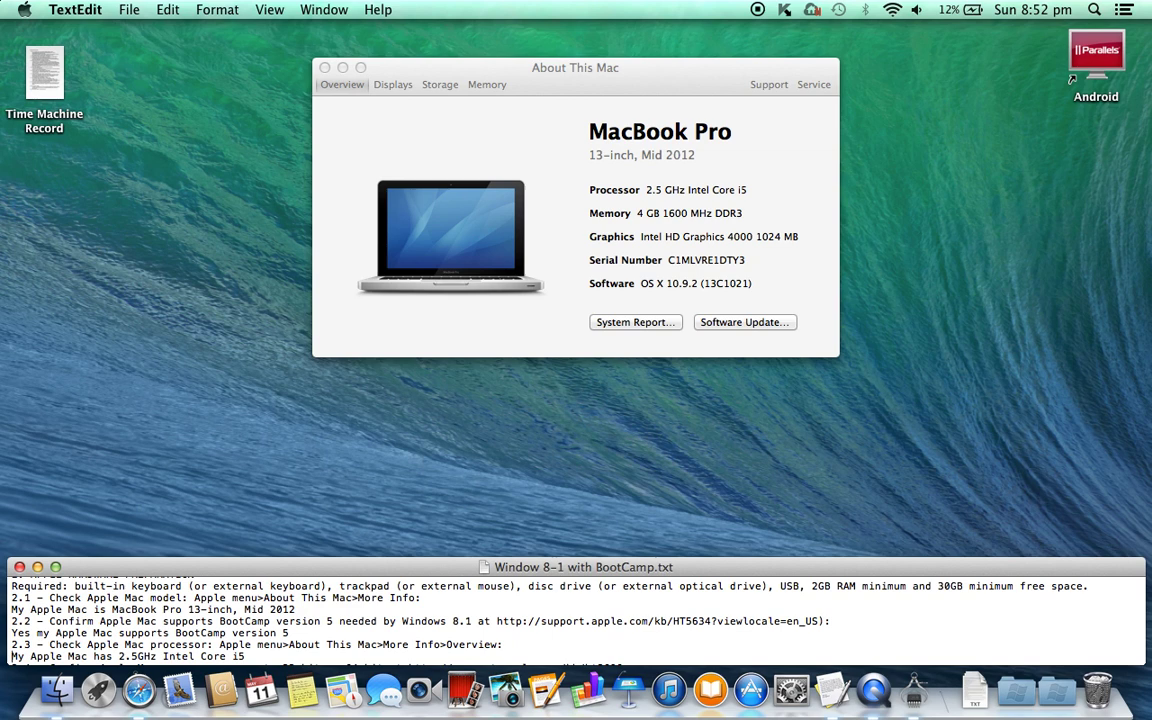
key("Down")
key("Down")
key("Down")
key("Down")
key("Down")
key("Down")
key("shift+Down")
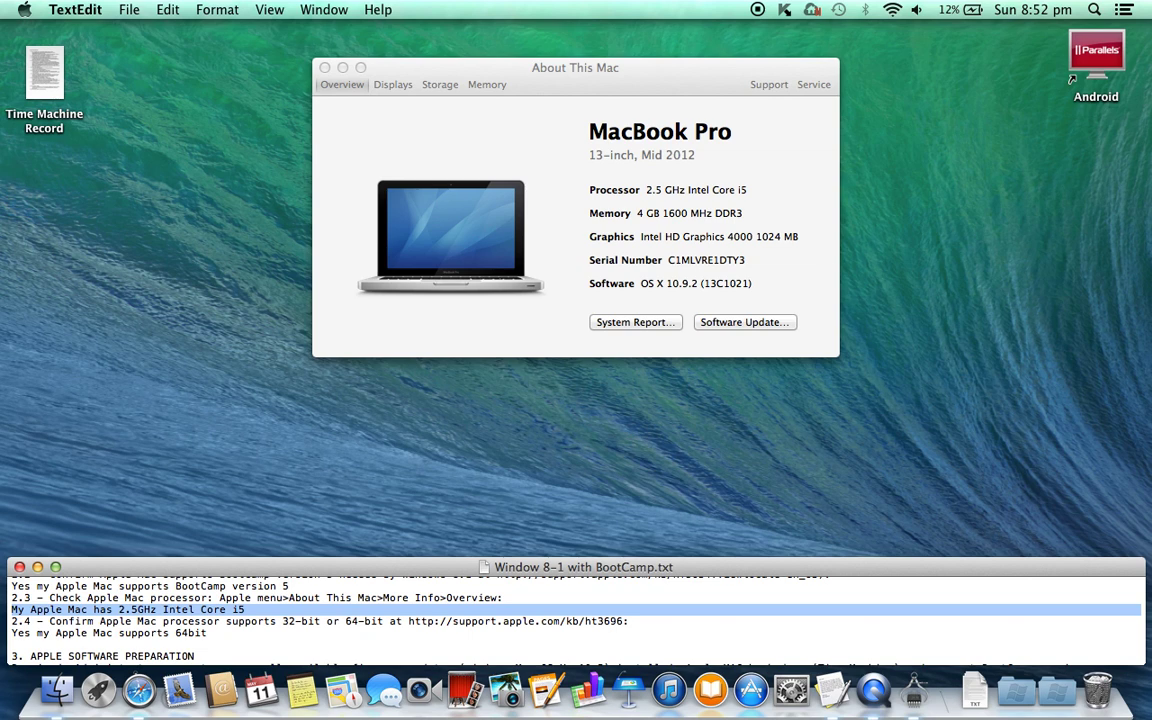
key("Right")
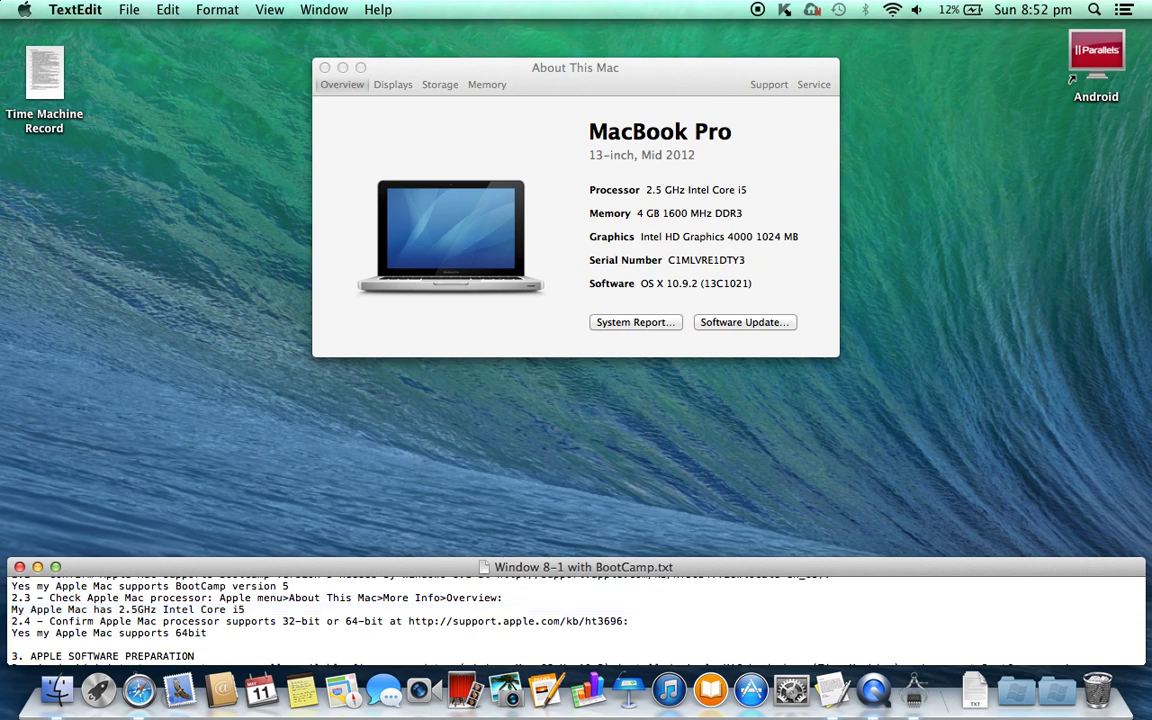
key("shift+Down")
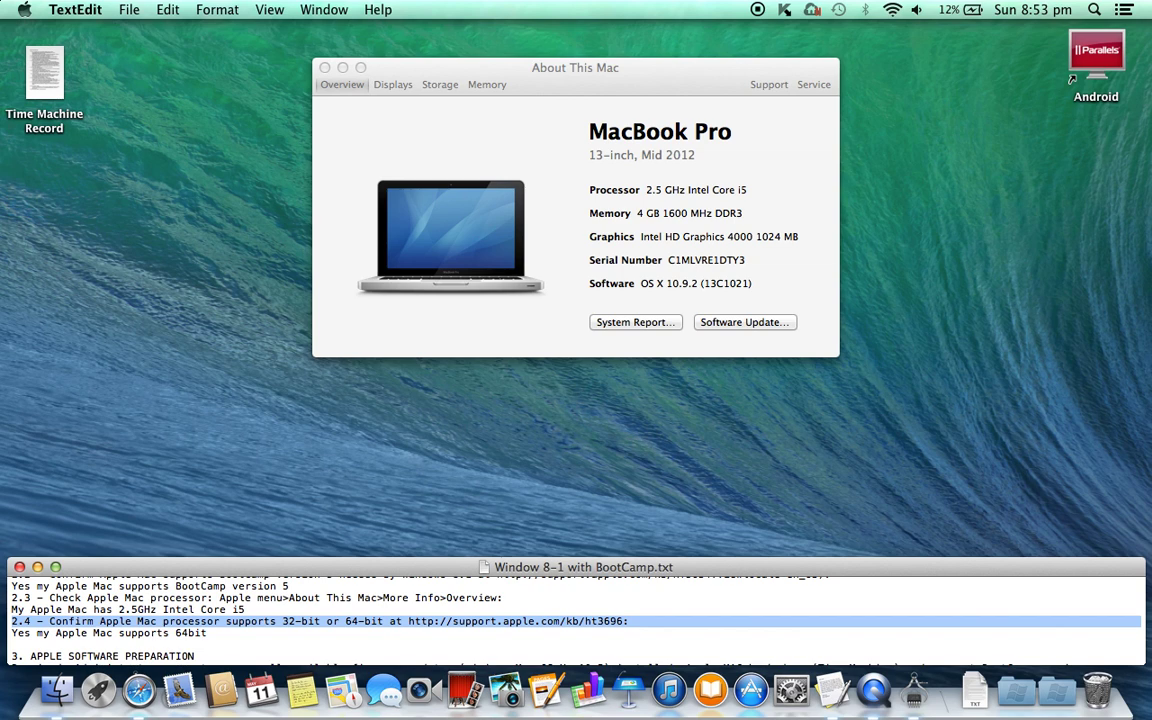
key("Left")
key("Right")
key("Right")
key("Right")
key("Right")
key("Right")
key("Right")
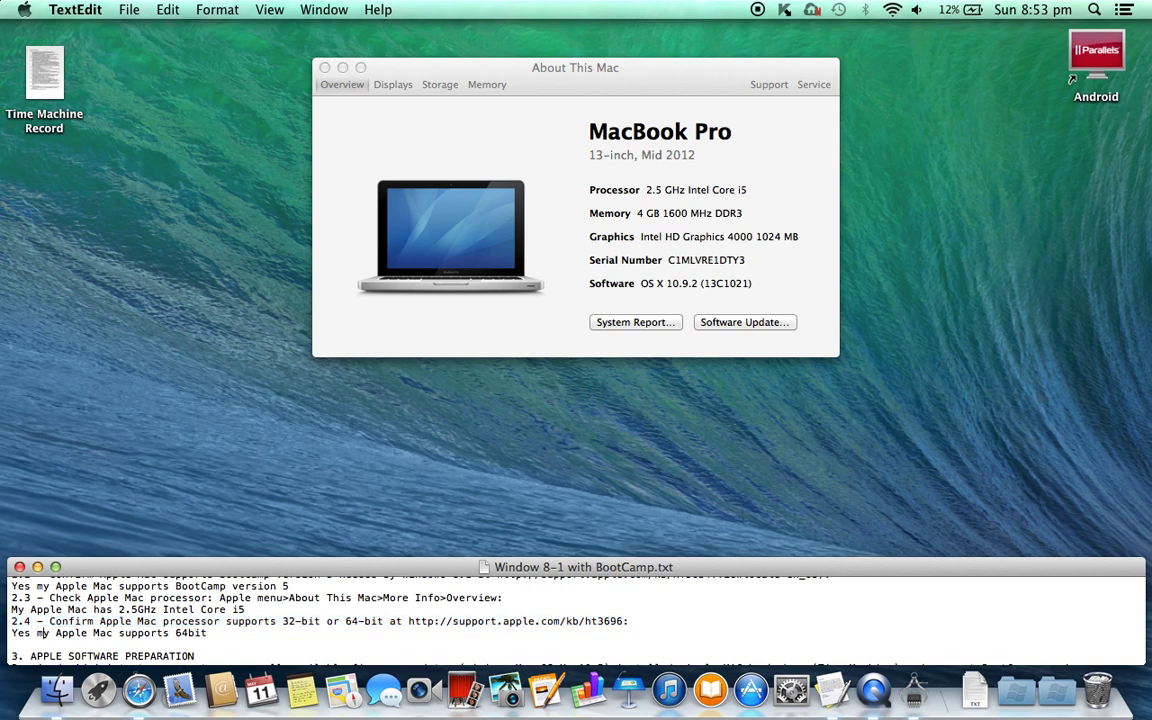
key("Right")
key("Right")
key("Right")
key("Right")
key("Right")
key("Right")
key("Right")
key("Right")
key("Right")
key("Right")
key("Right")
key("Right")
key("Right")
key("Right")
key("Right")
key("Right")
key("Right")
key("Right")
key("Right")
key("Right")
key("Right")
key("Right")
key("Right")
key("Right")
key("Right")
key("Right")
key("Right")
key("Right")
key("Right")
key("Right")
key("Right")
key("Right")
key("Right")
key("Right")
key("Right")
key("Right")
key("Right")
key("Right")
key("Right")
key("Right")
key("Right")
key("Right")
key("Right")
key("Right")
key("Right")
key("Right")
key("Right")
key("Right")
key("shift+Right")
key("shift+Right")
key("shift+Right")
key("shift+Right")
key("shift+Right")
key("shift+Right")
key("shift+Right")
key("shift+Right")
key("shift+Right")
key("shift+Right")
key("shift+Right")
key("shift+Right")
key("shift+Right")
key("shift+Right")
key("shift+Right")
key("shift+Right")
key("shift+Right")
key("shift+Right")
key("shift+Right")
key("shift+Right")
key("shift+Right")
key("shift+Right")
key("shift+Right")
key("shift+Right")
key("shift+Right")
key("shift+Right")
key("shift+Right")
key("shift+Right")
key("shift+Right")
key("shift+Right")
key("shift+Right")
key("shift+Right")
key("super+c")
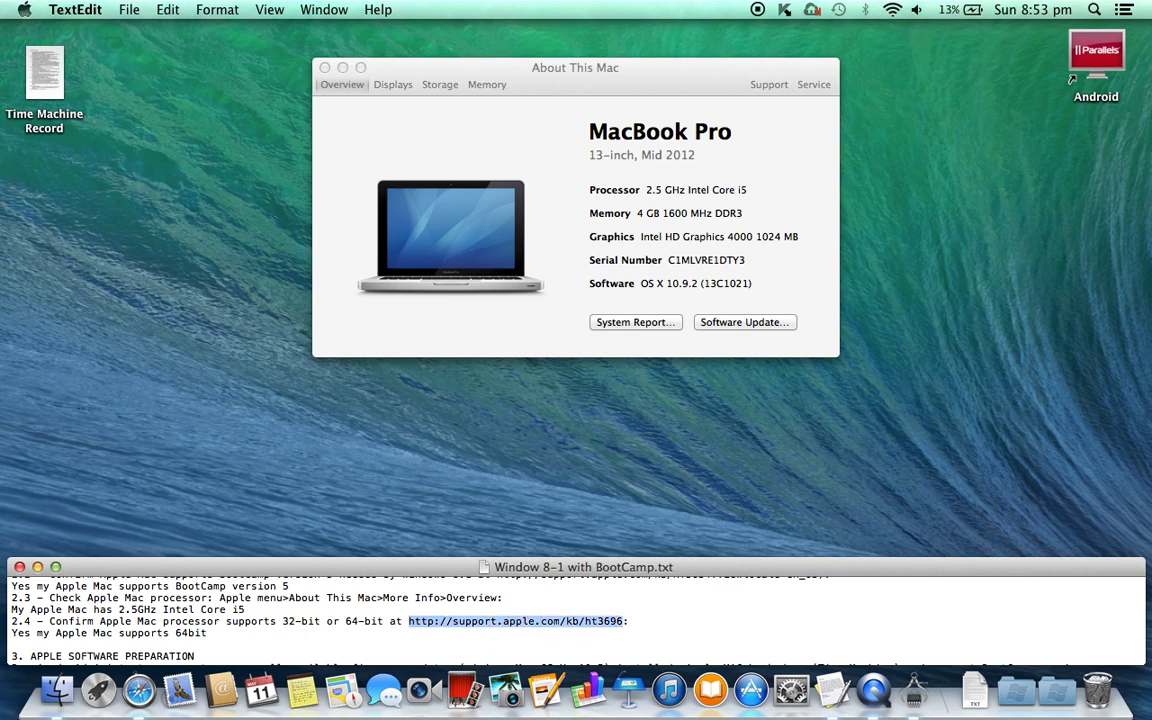
Load support page ht3696 in Safari and find the Core i5 row in the processor table
left_click(135, 696)
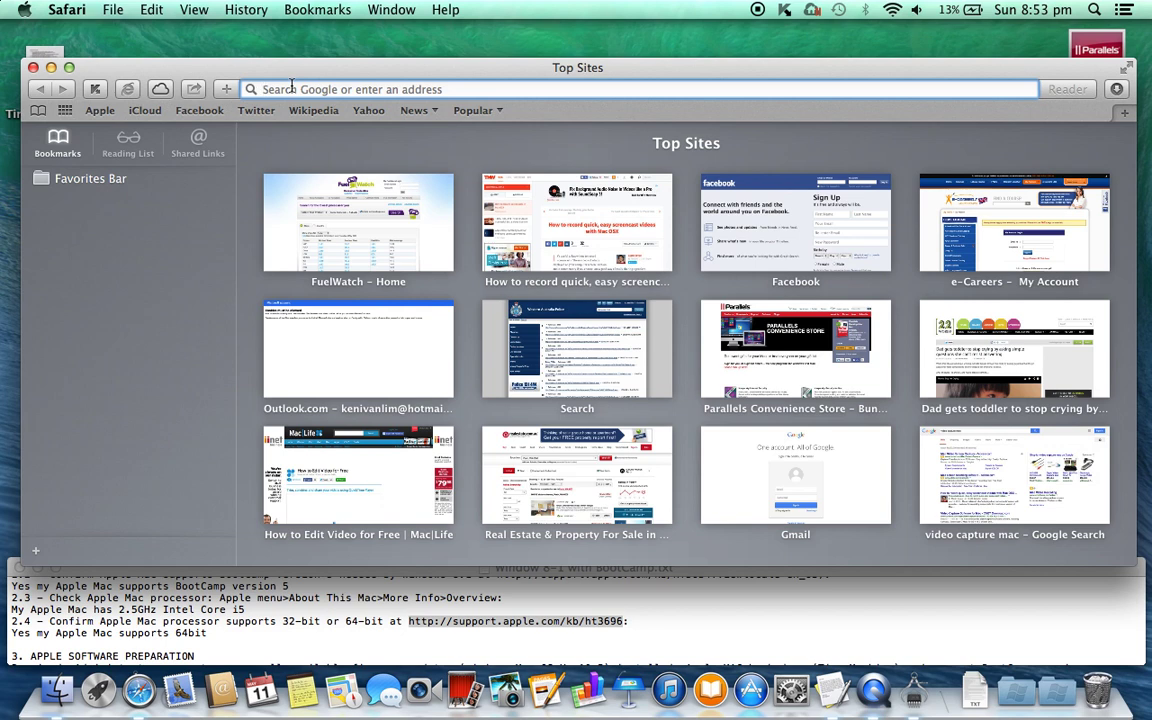
key("super+v")
key("Return")
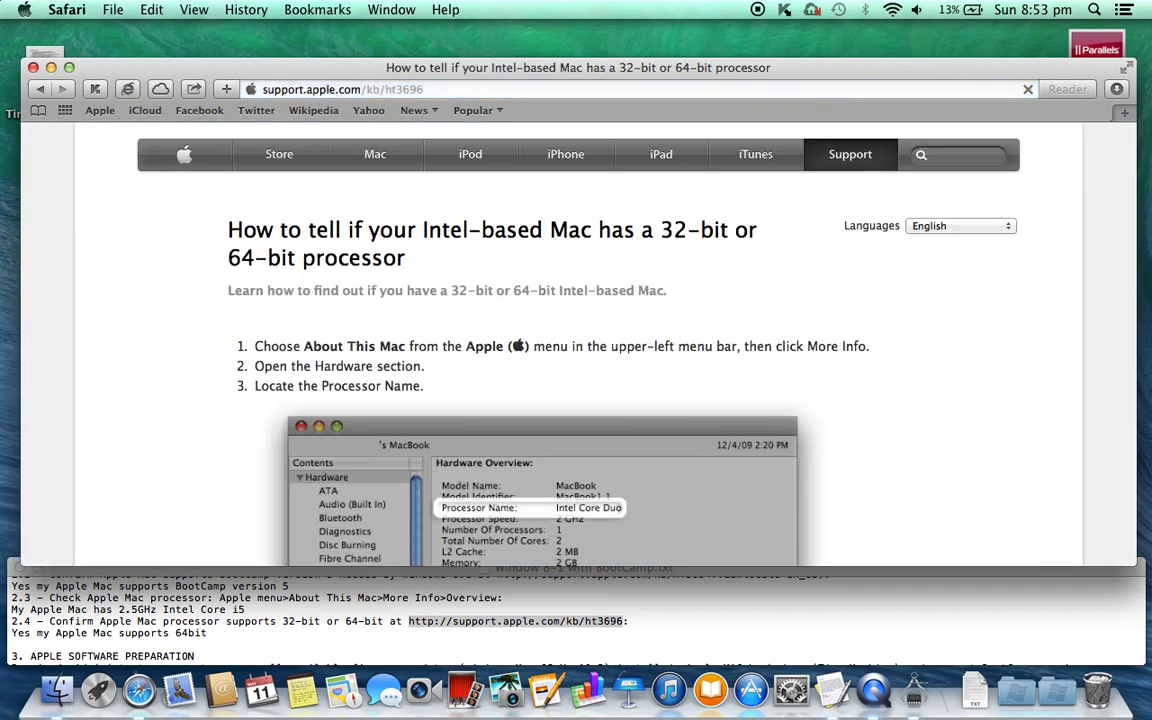
scroll(245, 396, "down", 8)
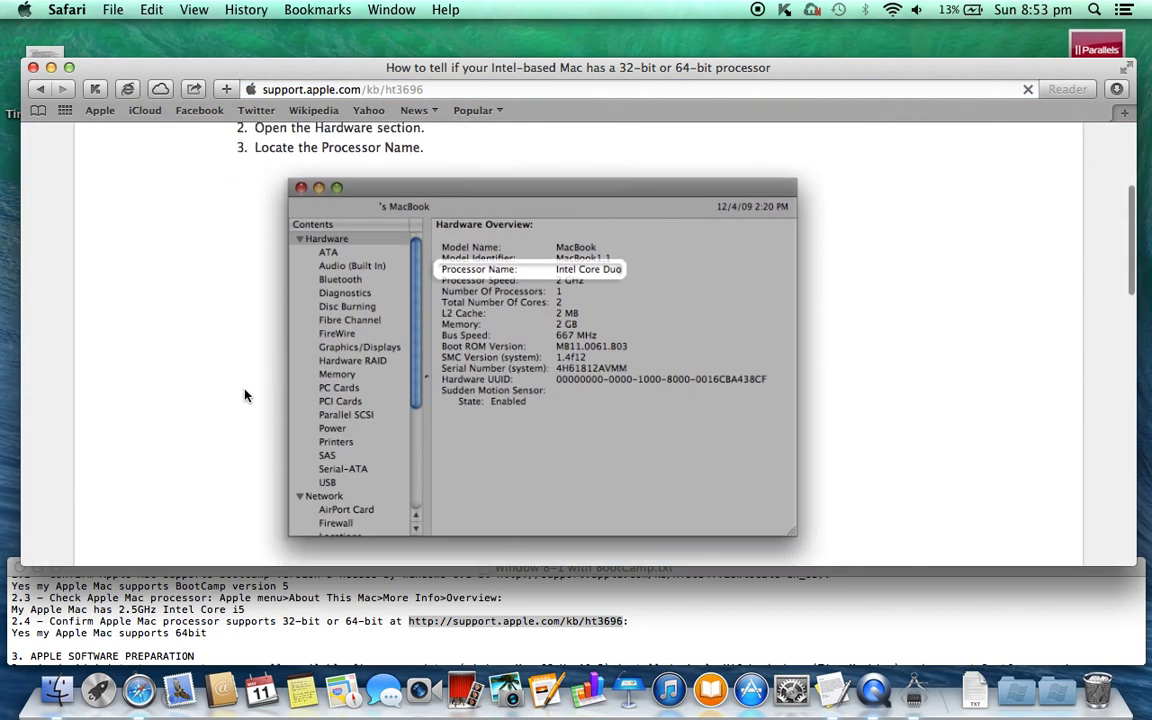
scroll(240, 390, "down", 6)
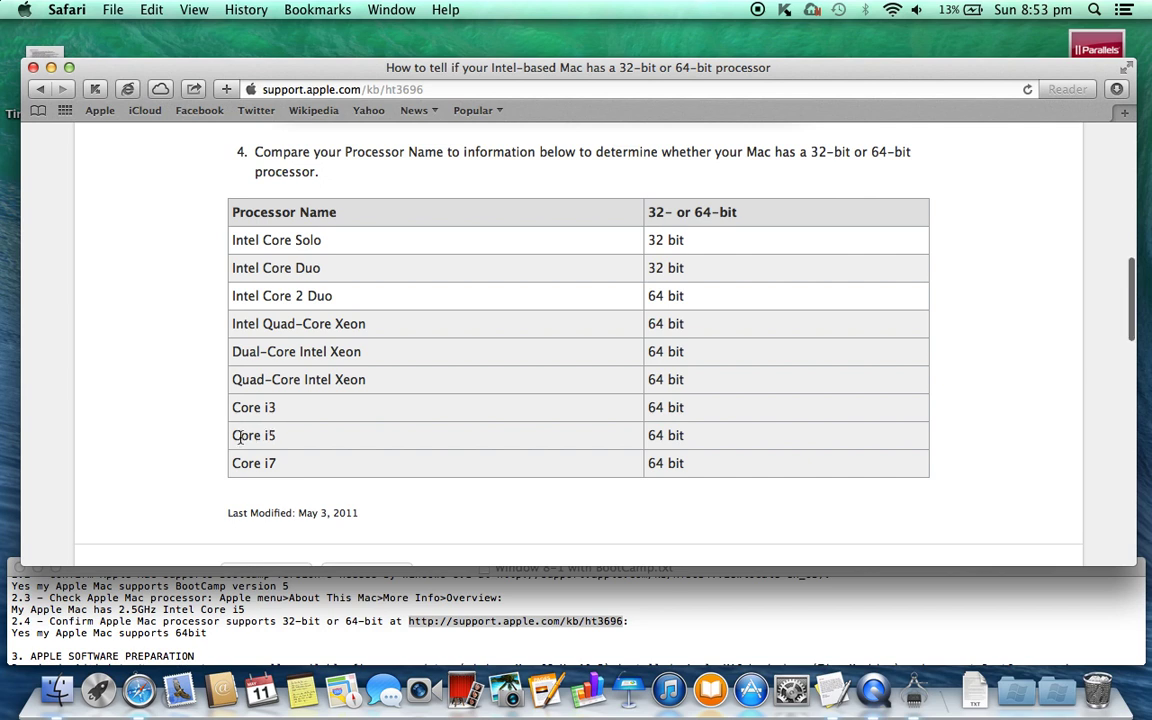
double_click(240, 437)
right_click(240, 440)
left_click(520, 437)
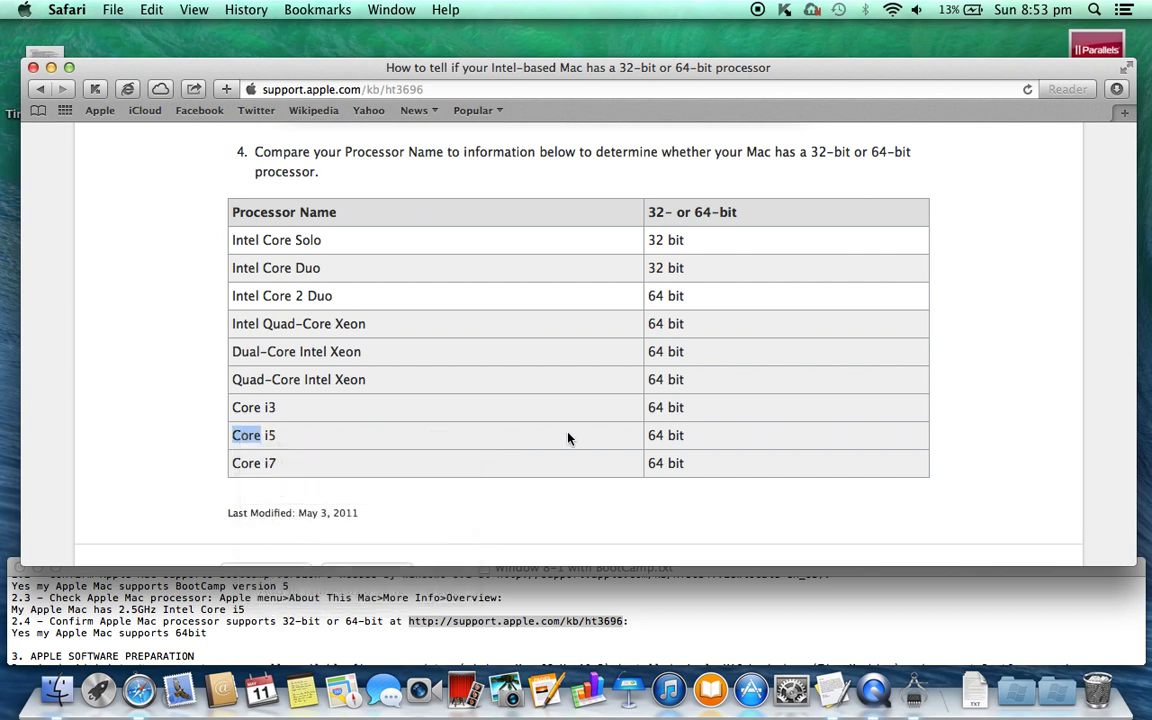
Select the checklist's 'Yes my Apple Mac supports 64bit' line, then close Safari and About This Mac
left_click(20, 636)
triple_click(20, 586)
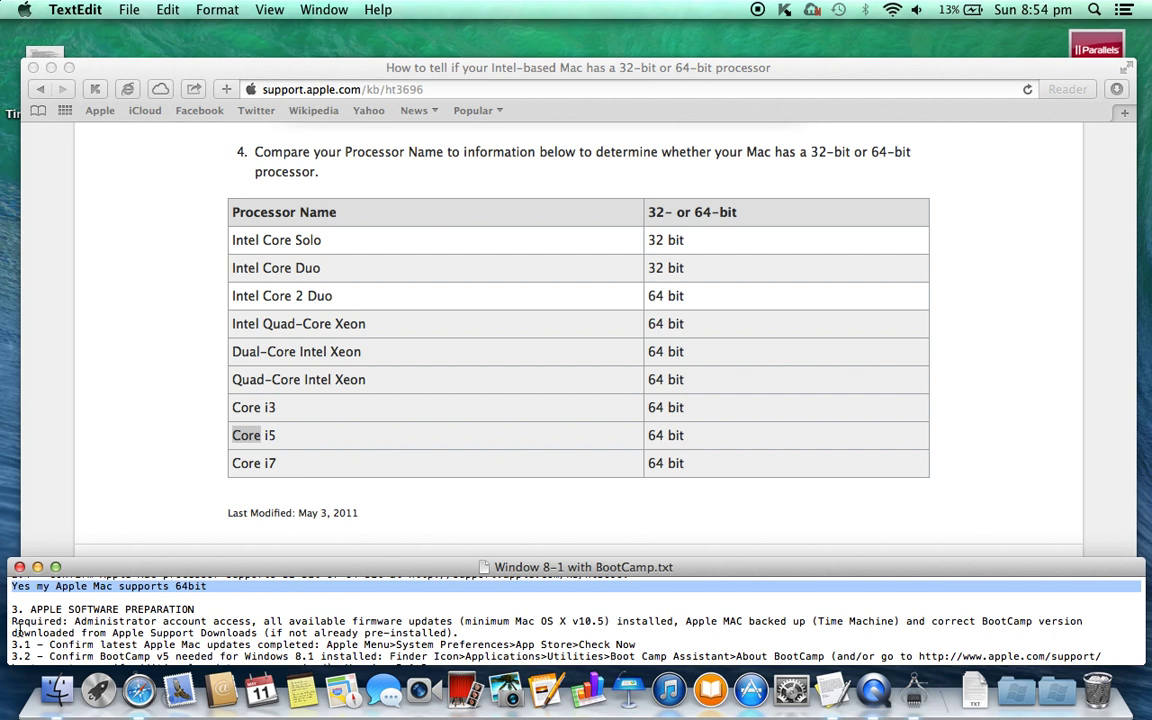
left_click(33, 67)
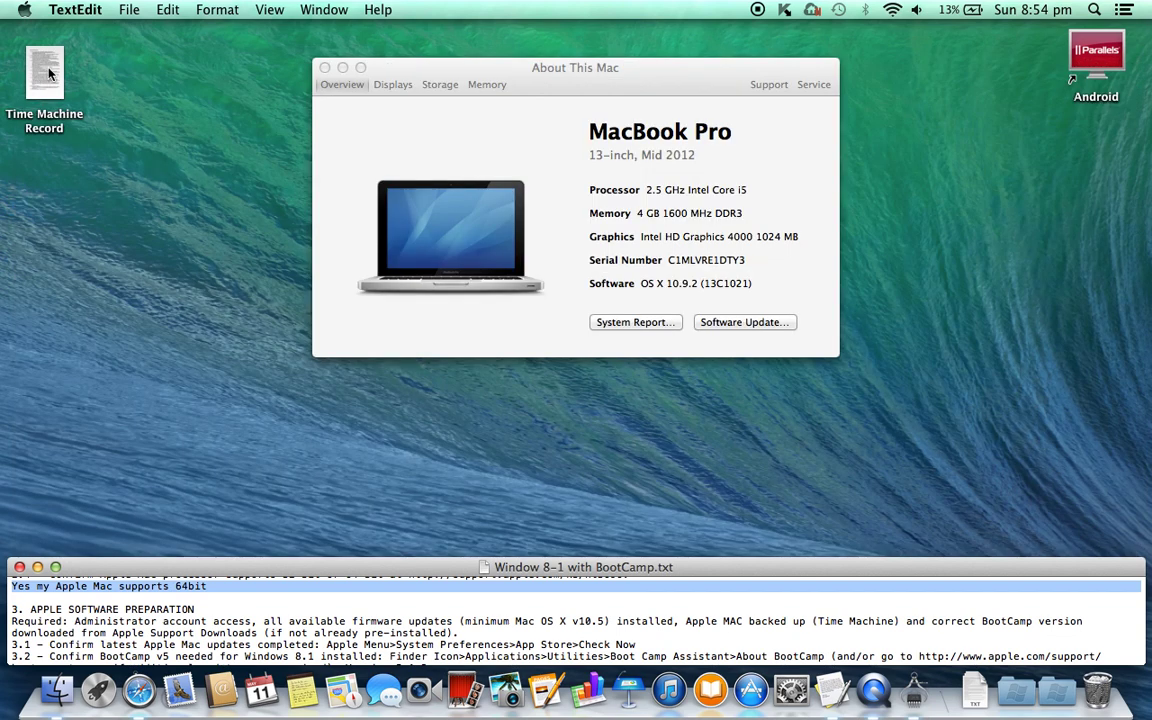
left_click(323, 67)
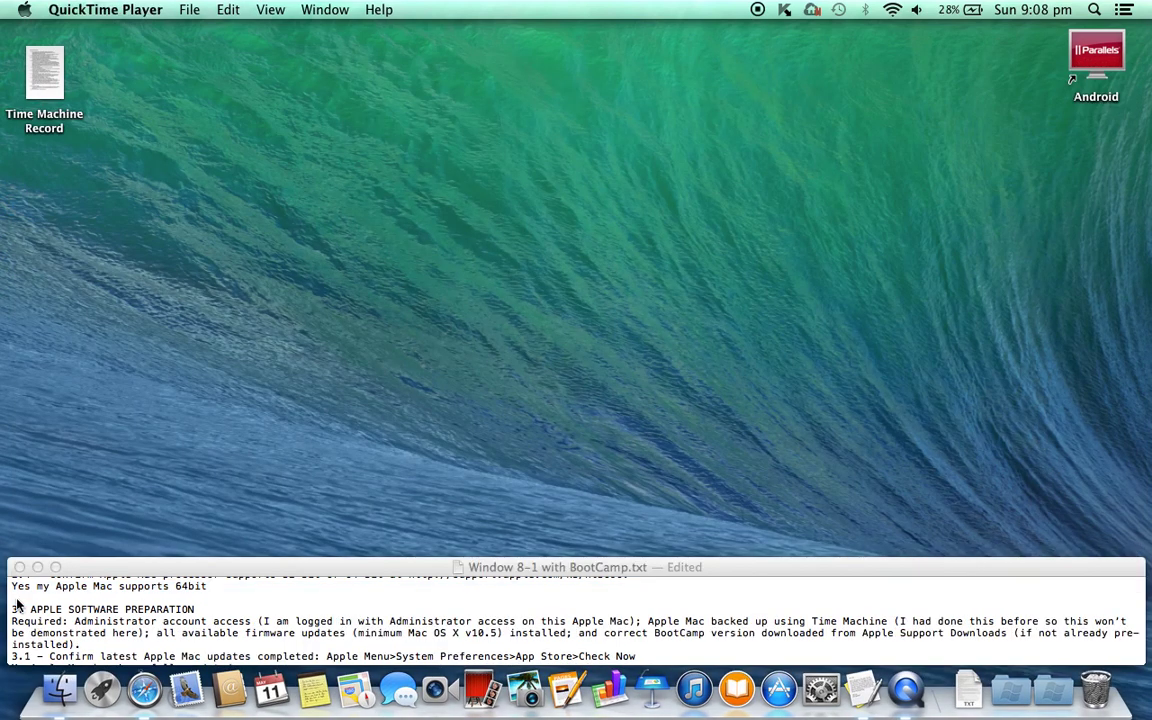
left_click(14, 598)
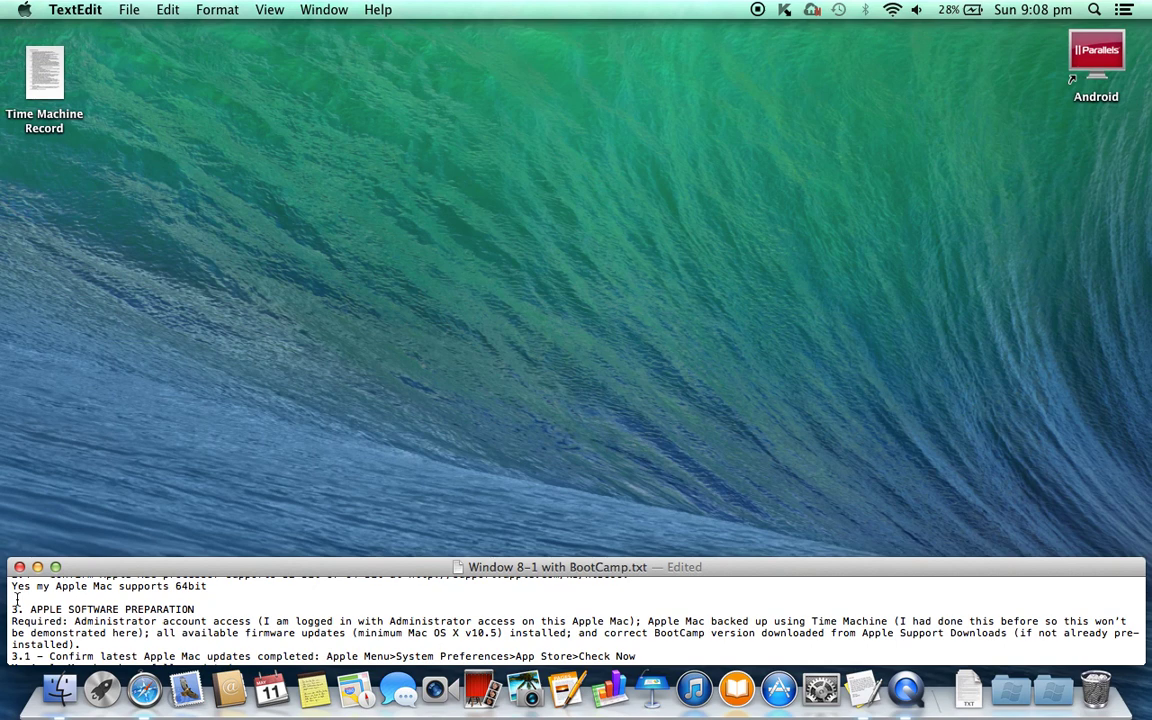
triple_click(14, 609)
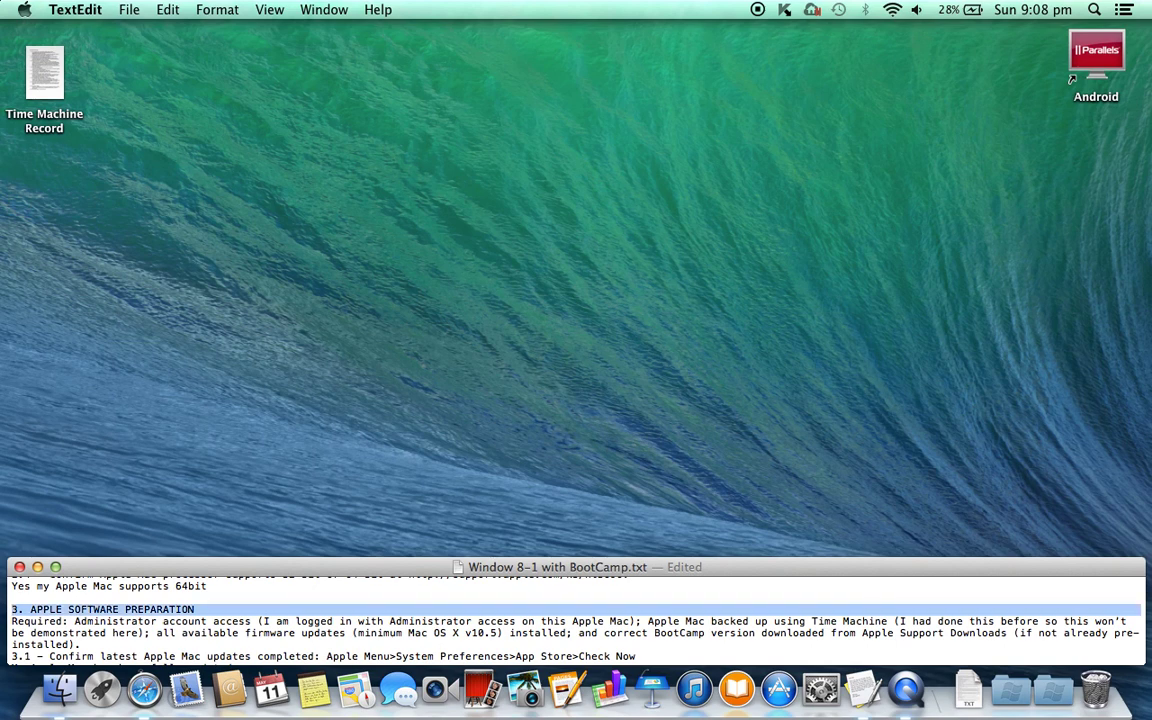
triple_click(14, 621)
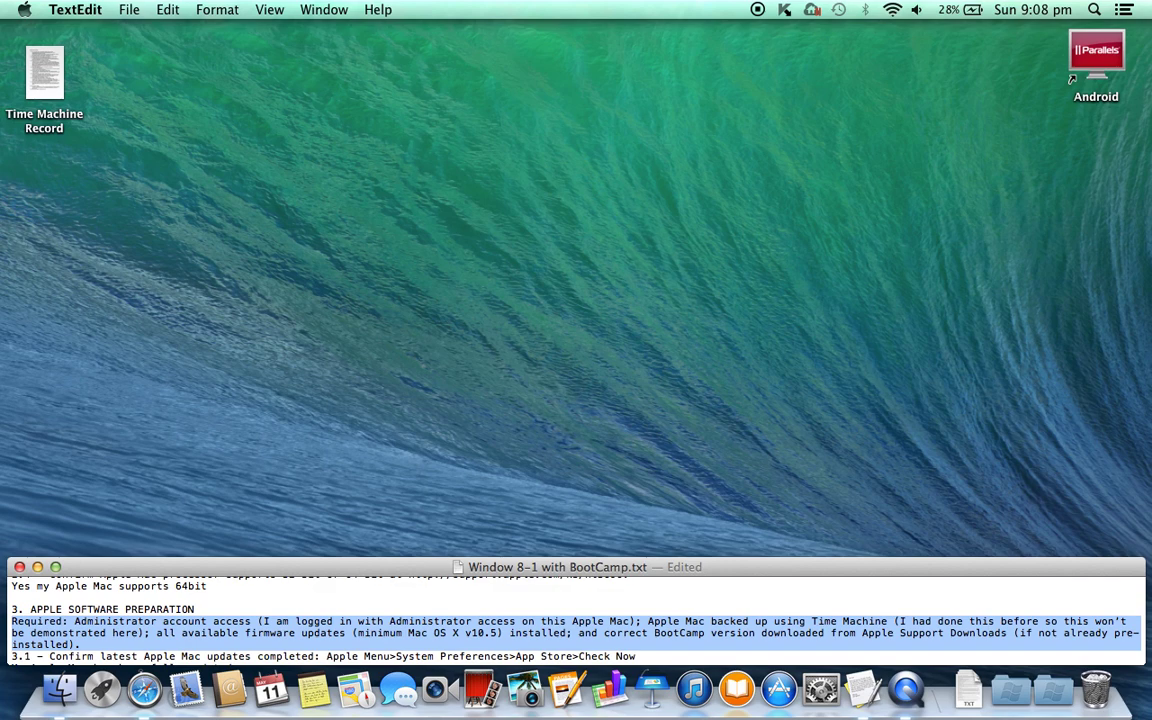
left_click(12, 592)
key("shift+Down")
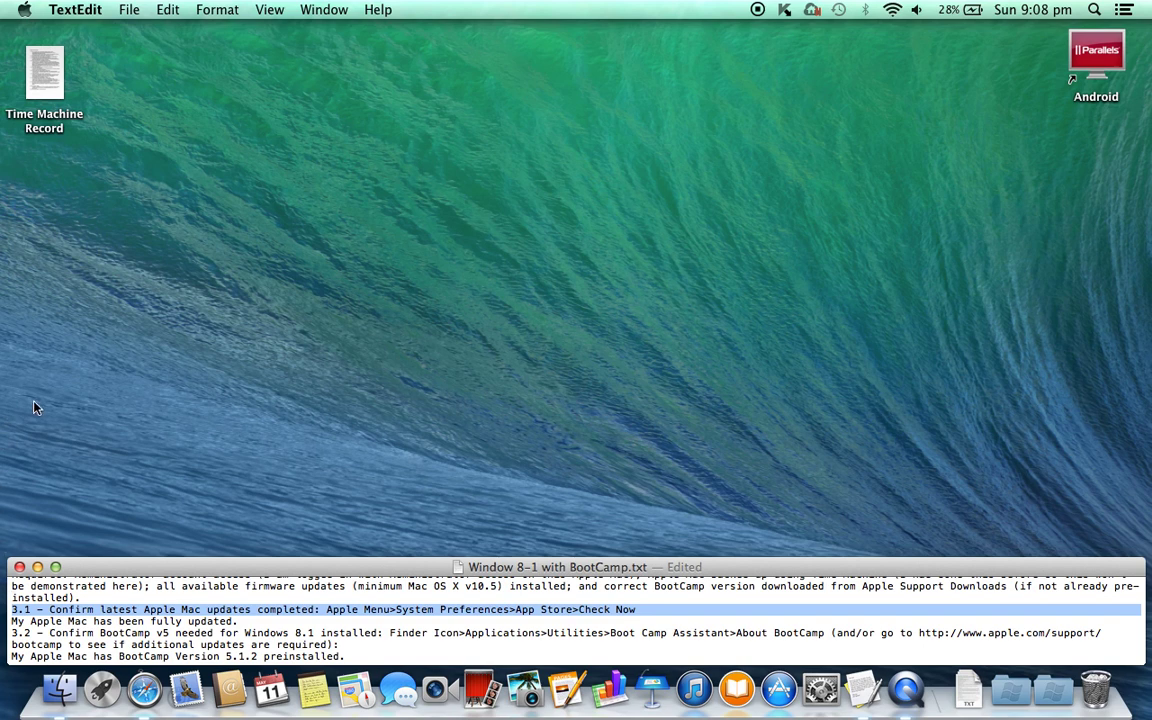
Run Check Now in System Preferences' App Store pane, see 0 updates, then close both windows
left_click(24, 10)
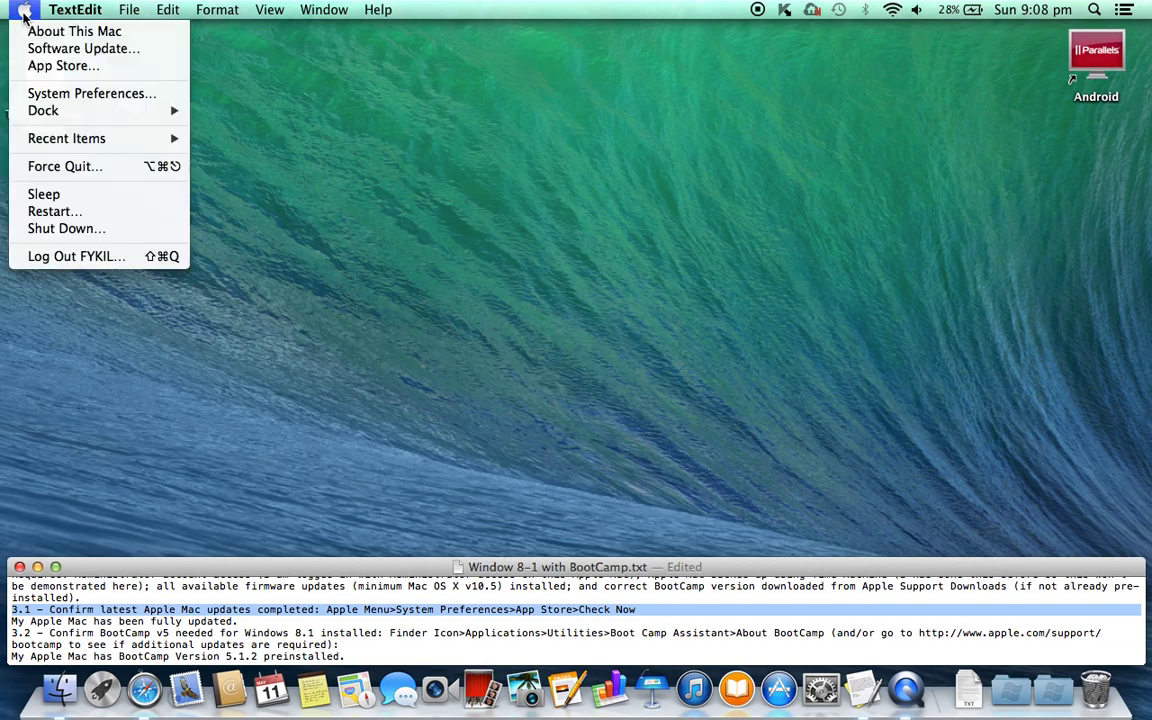
left_click(80, 93)
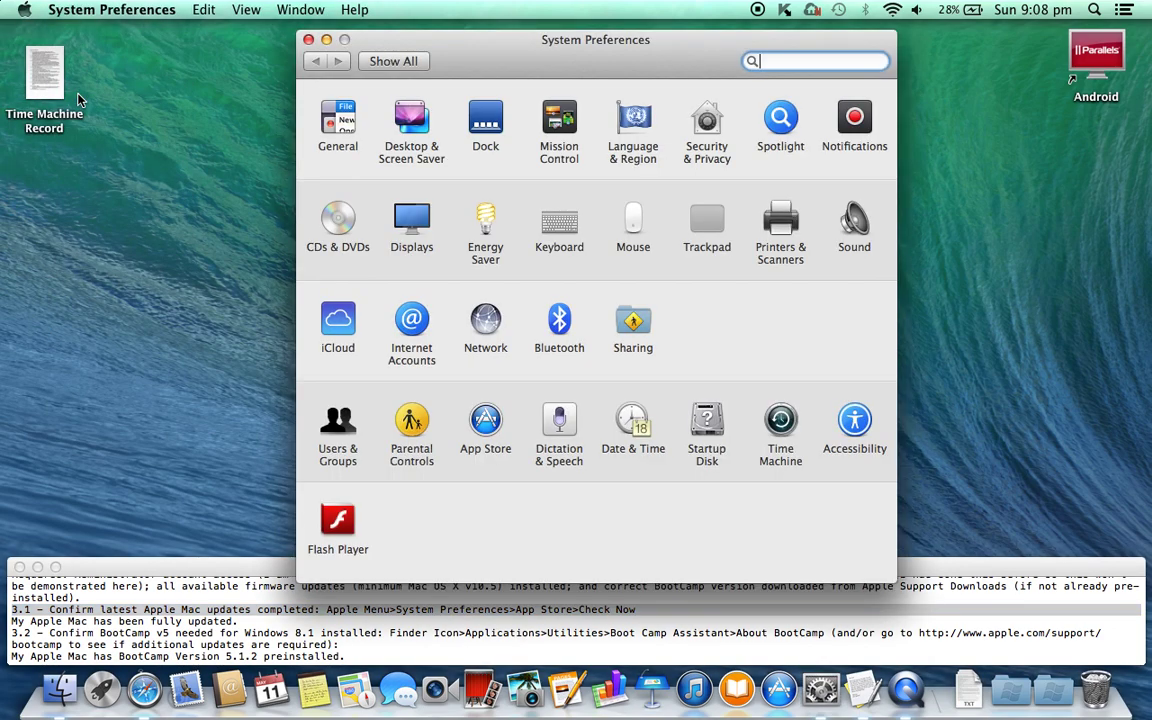
left_click(488, 421)
left_click(664, 332)
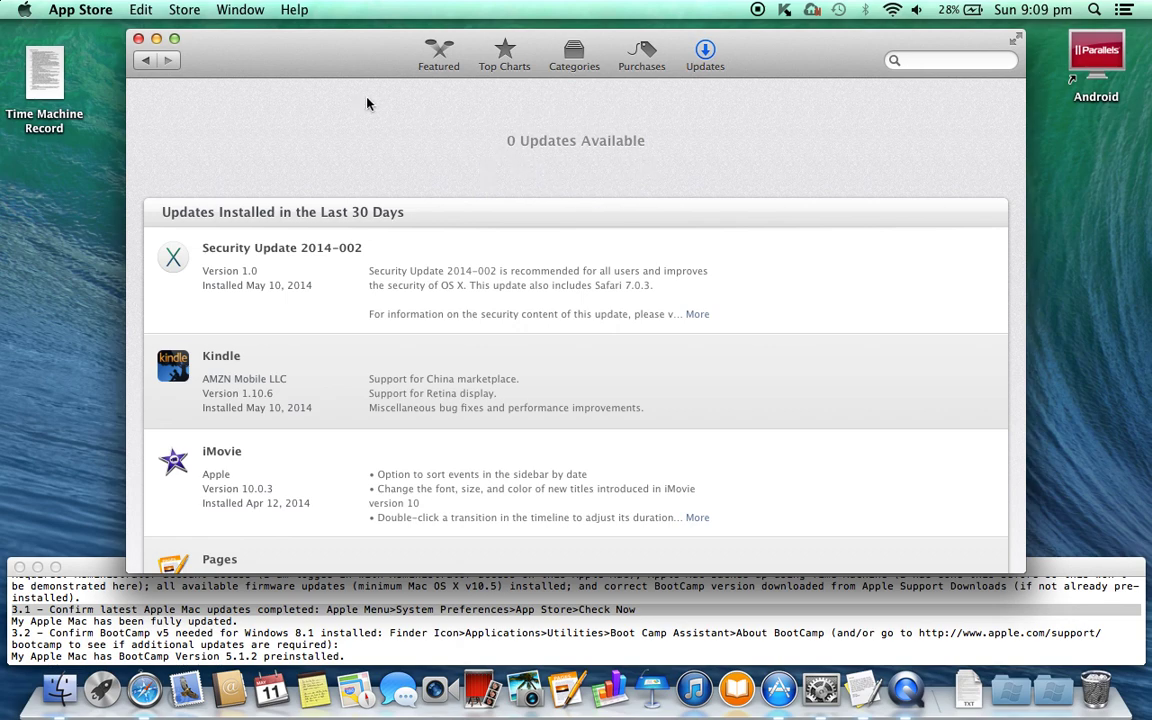
left_click(138, 38)
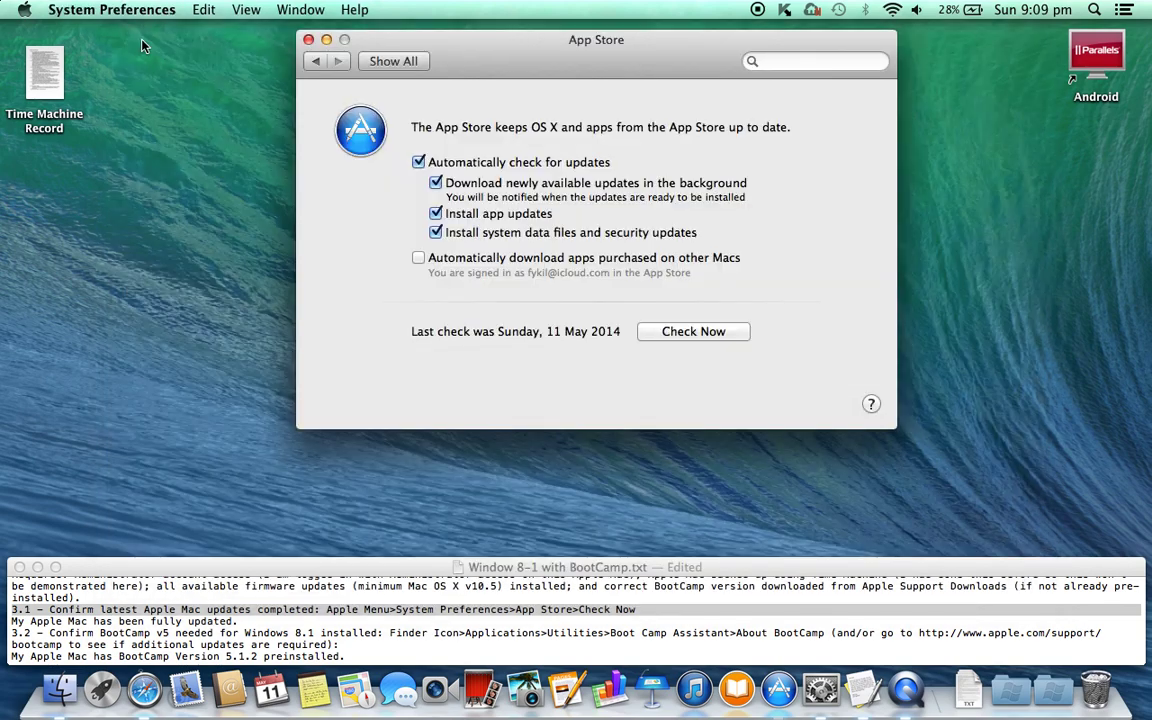
left_click(308, 40)
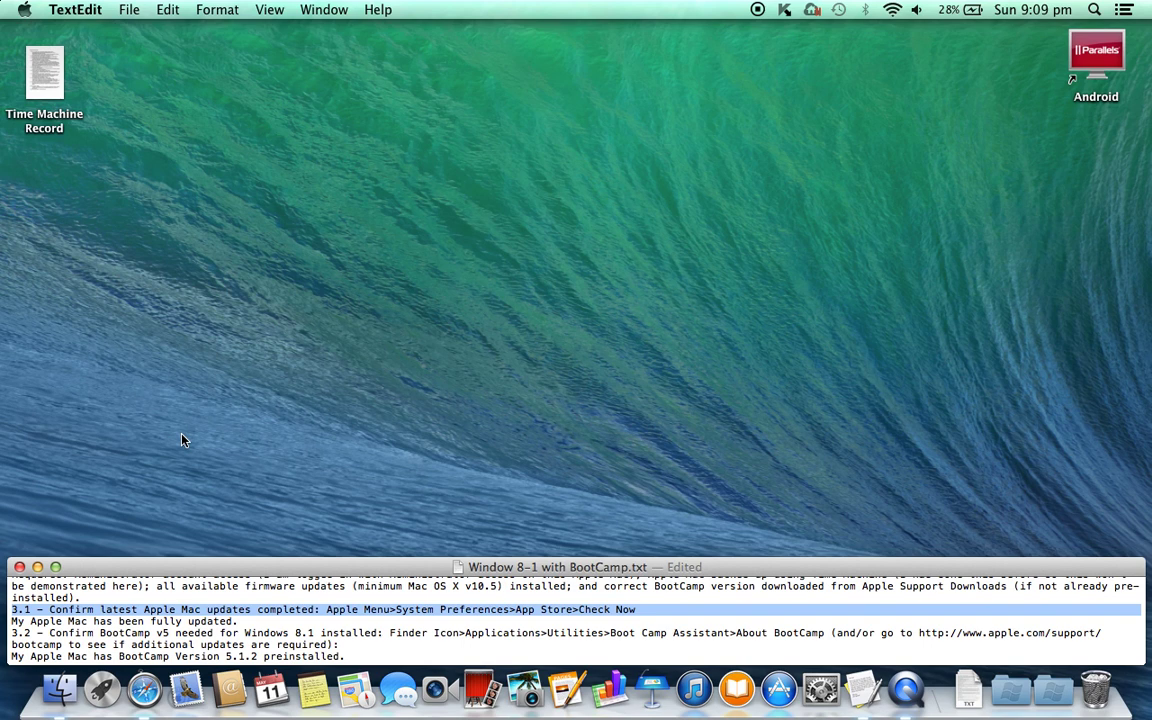
key("Right")
key("shift+Down")
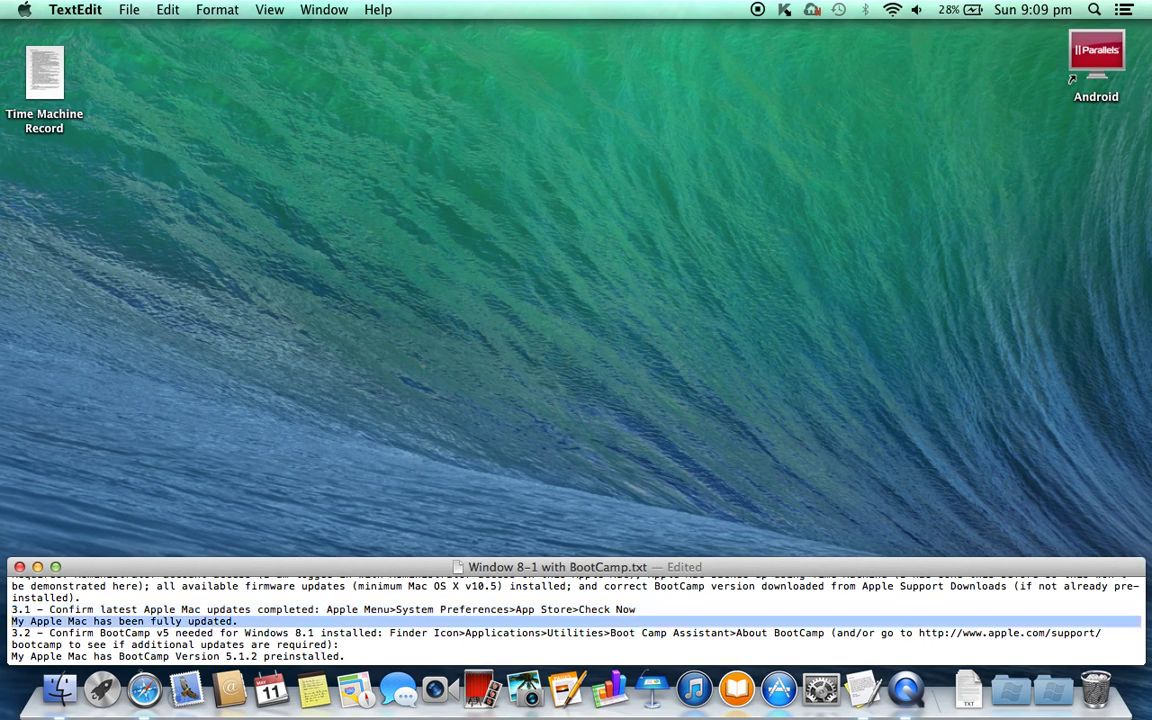
key("Right")
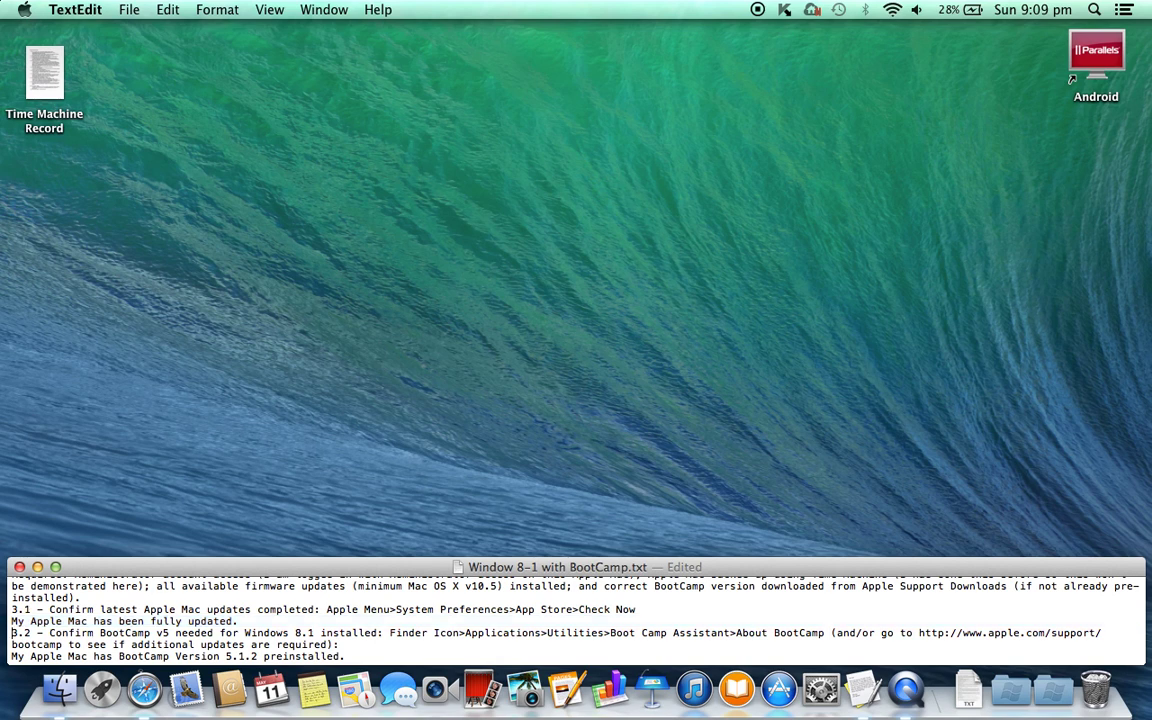
key("shift+Down")
key("shift+Down")
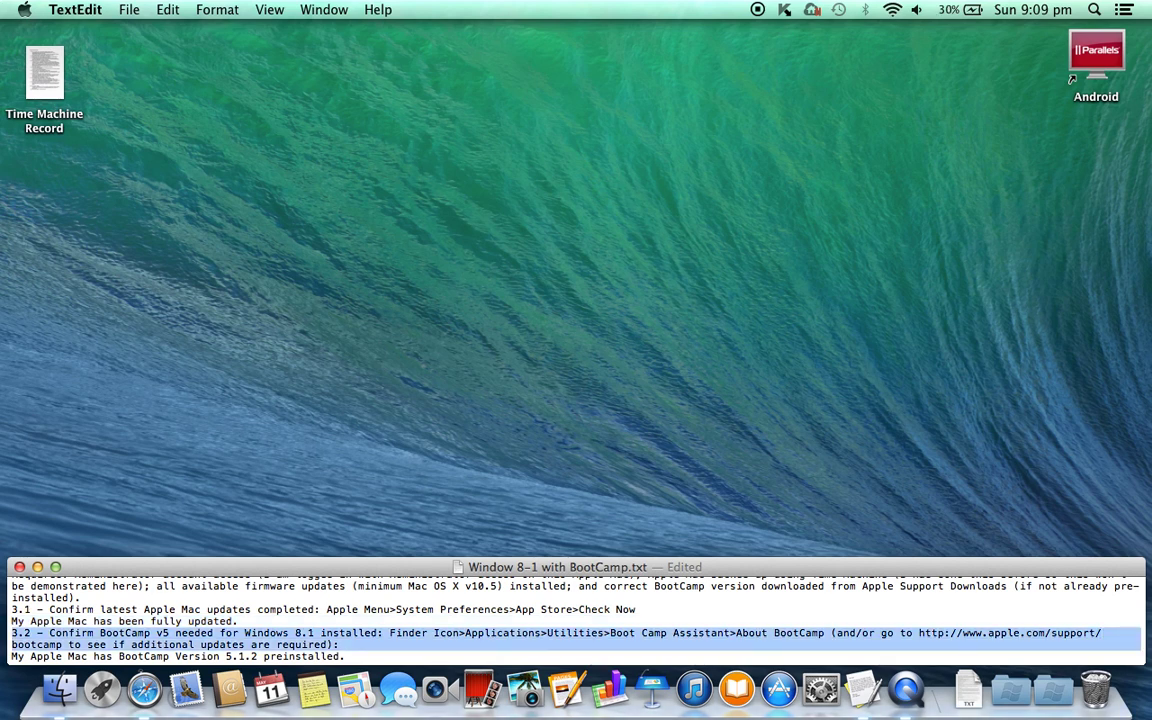
Launch Boot Camp Assistant from Applications > Utilities, read Version 5.1.2 (481), then close it and Utilities
left_click(63, 700)
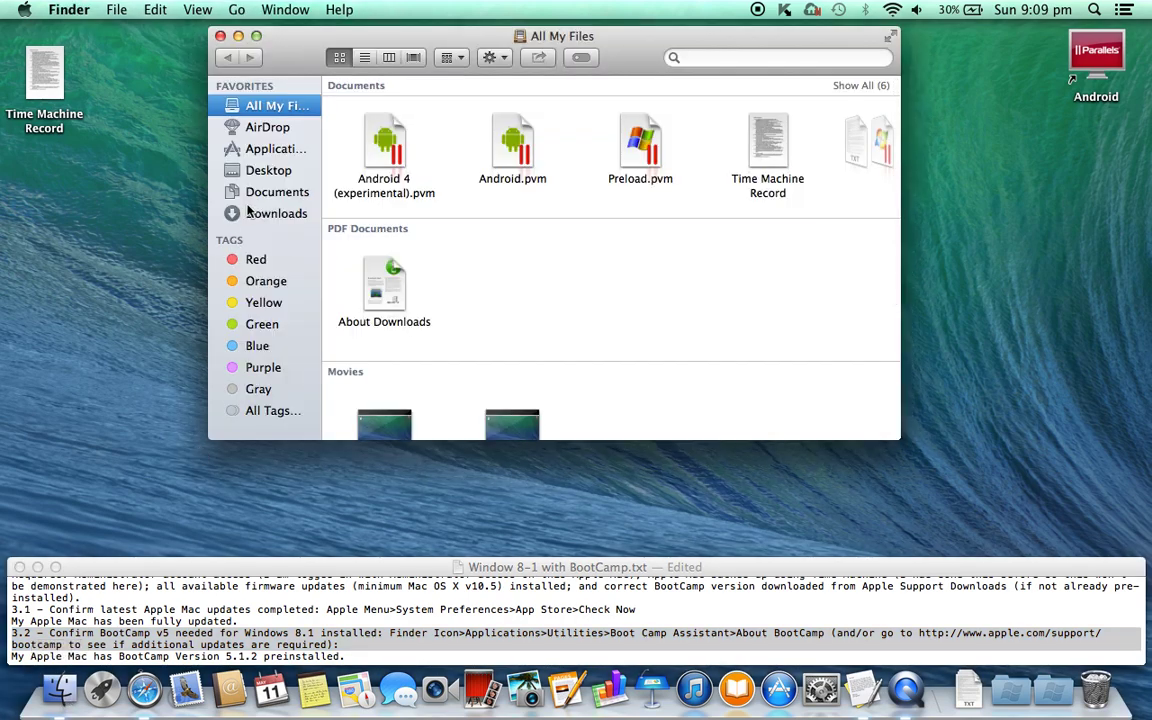
left_click(245, 148)
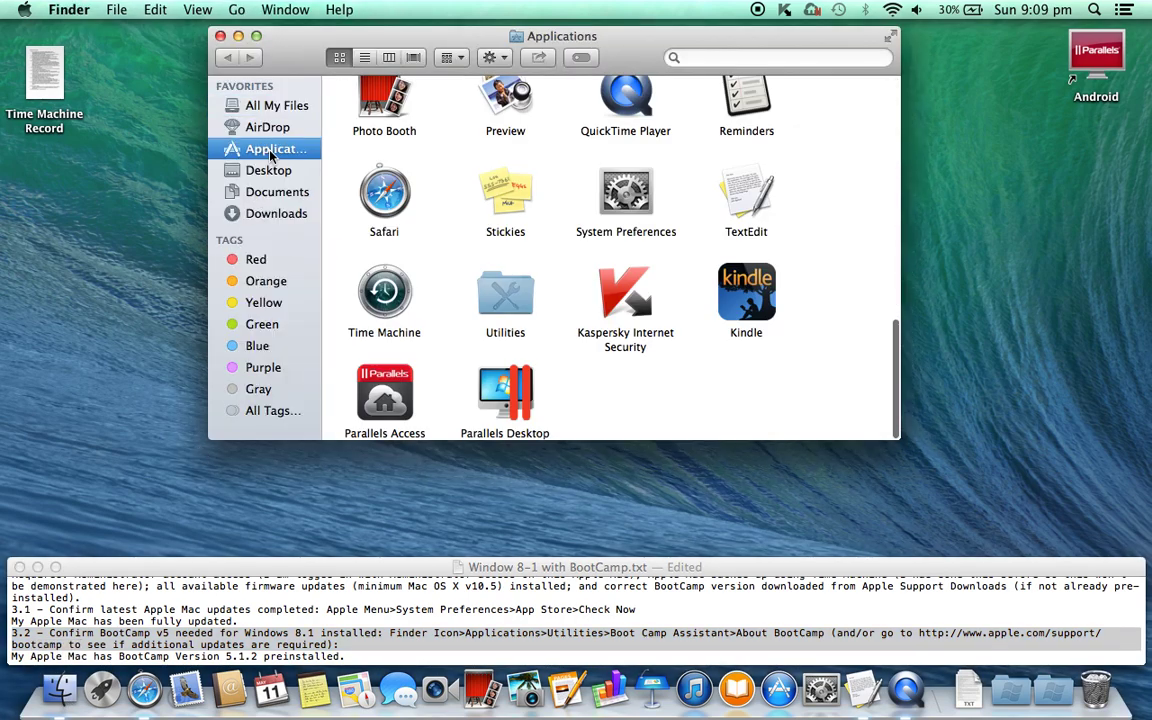
double_click(512, 301)
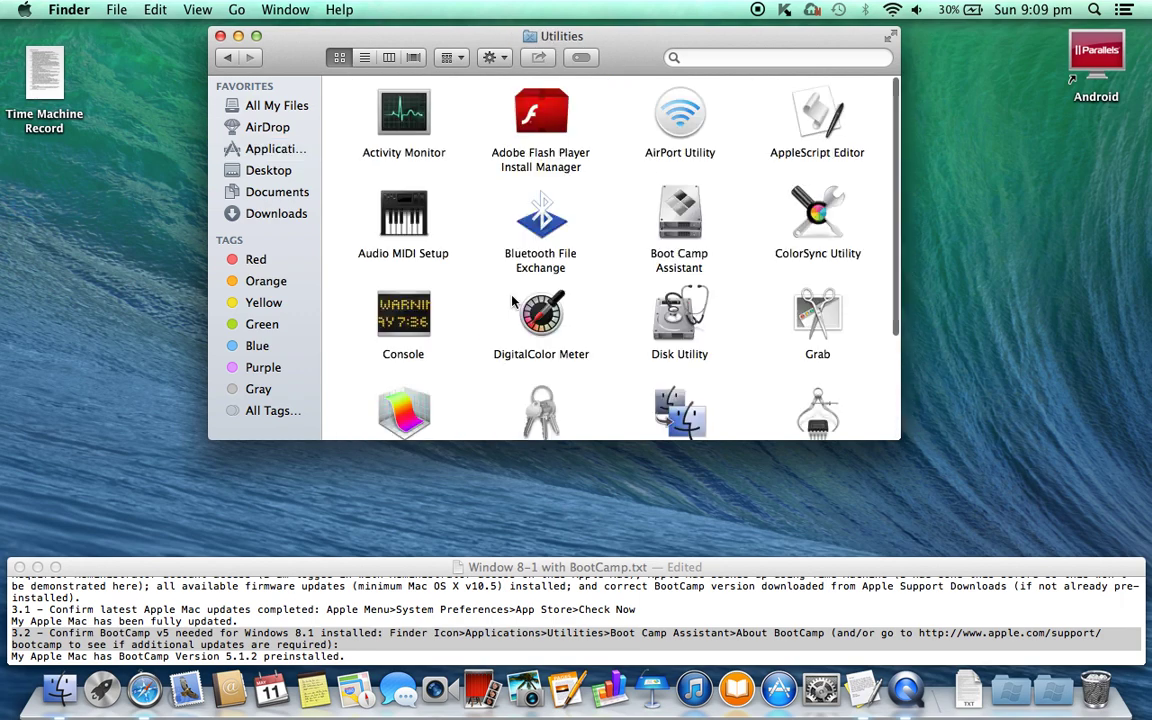
double_click(665, 220)
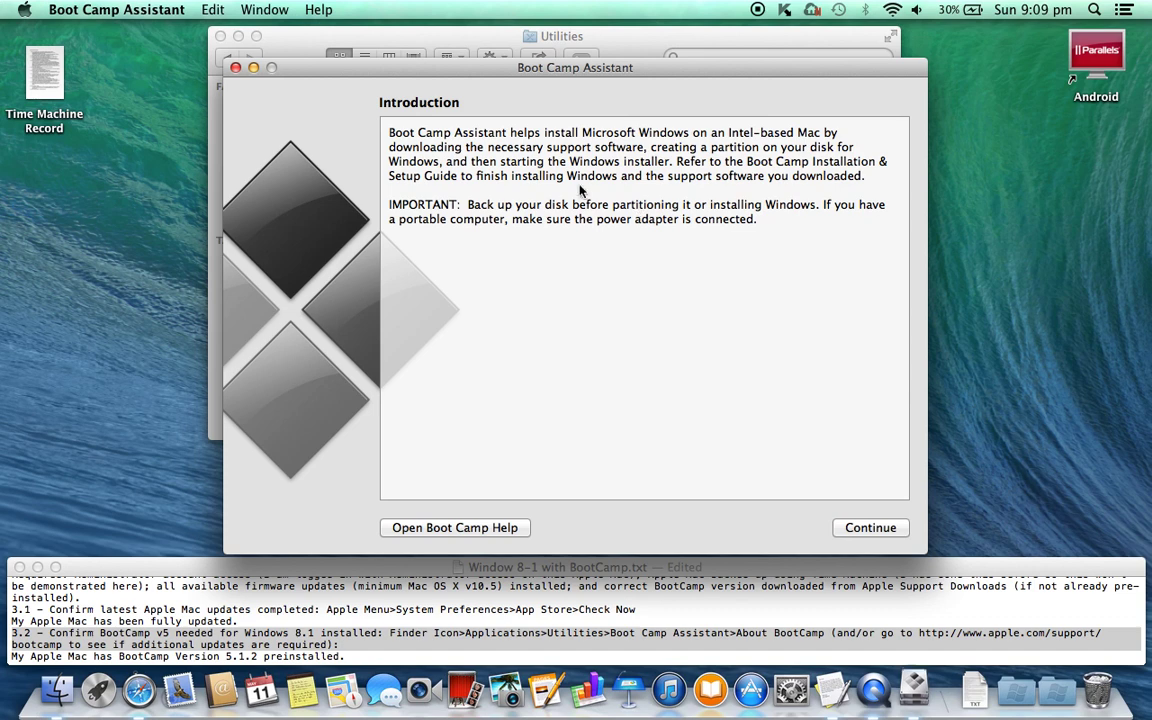
left_click(112, 12)
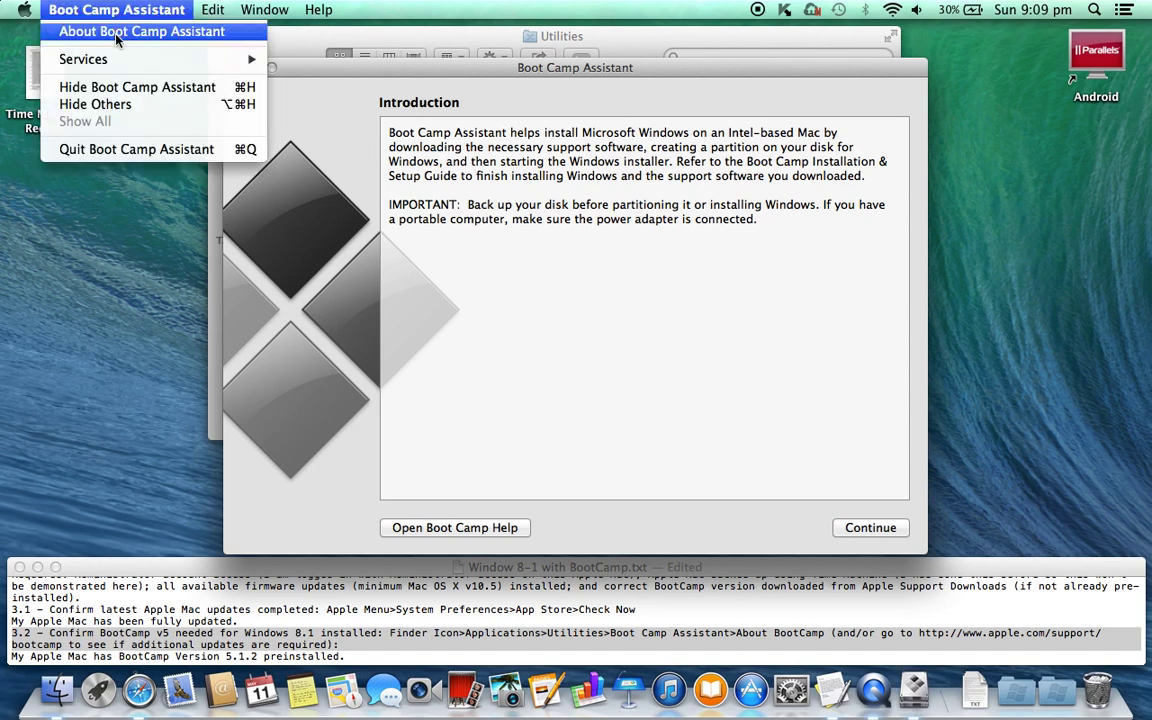
left_click(116, 36)
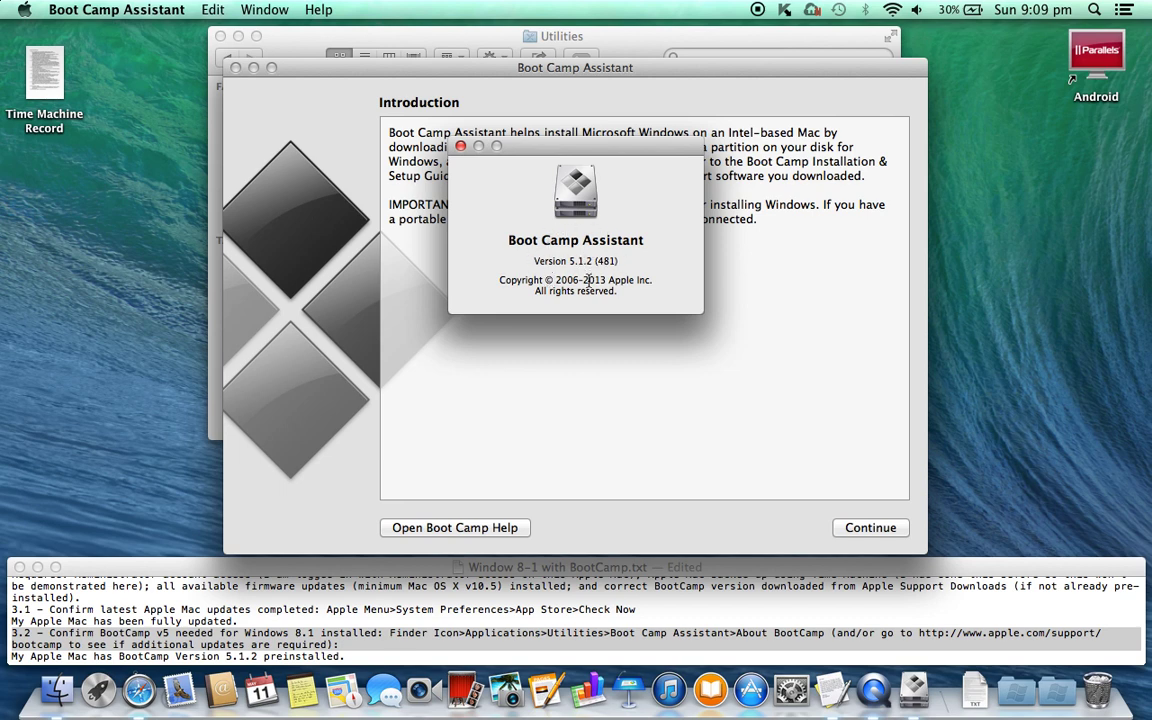
key("super+w")
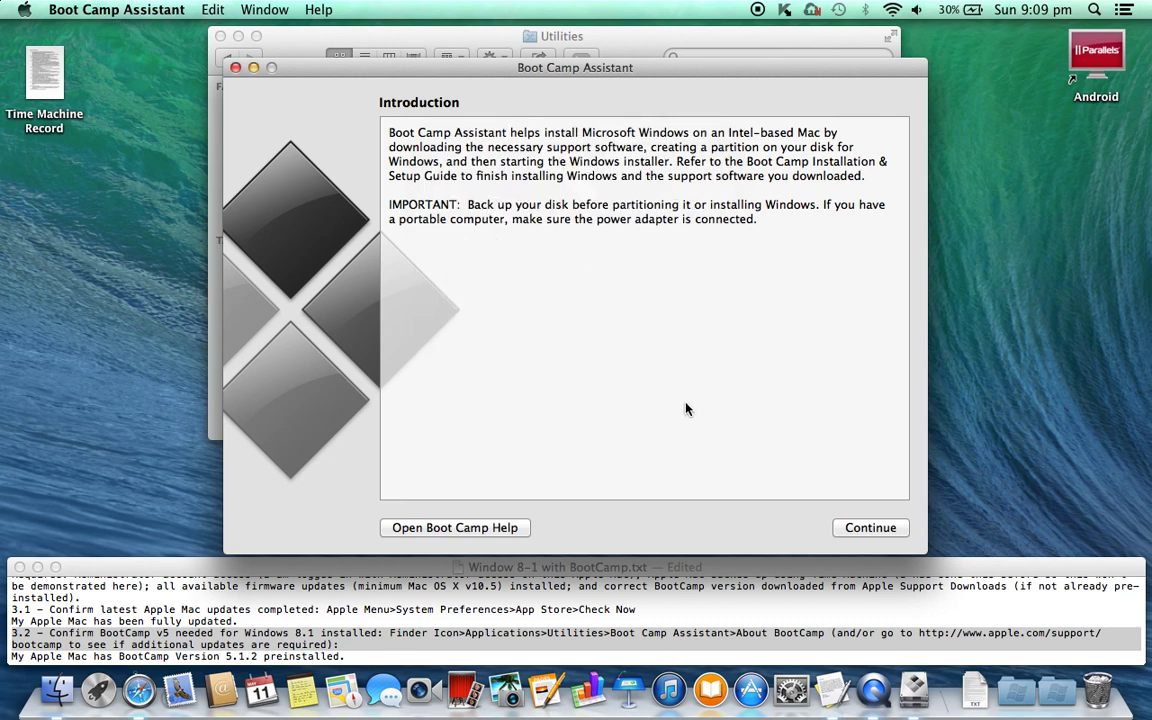
left_click(235, 67)
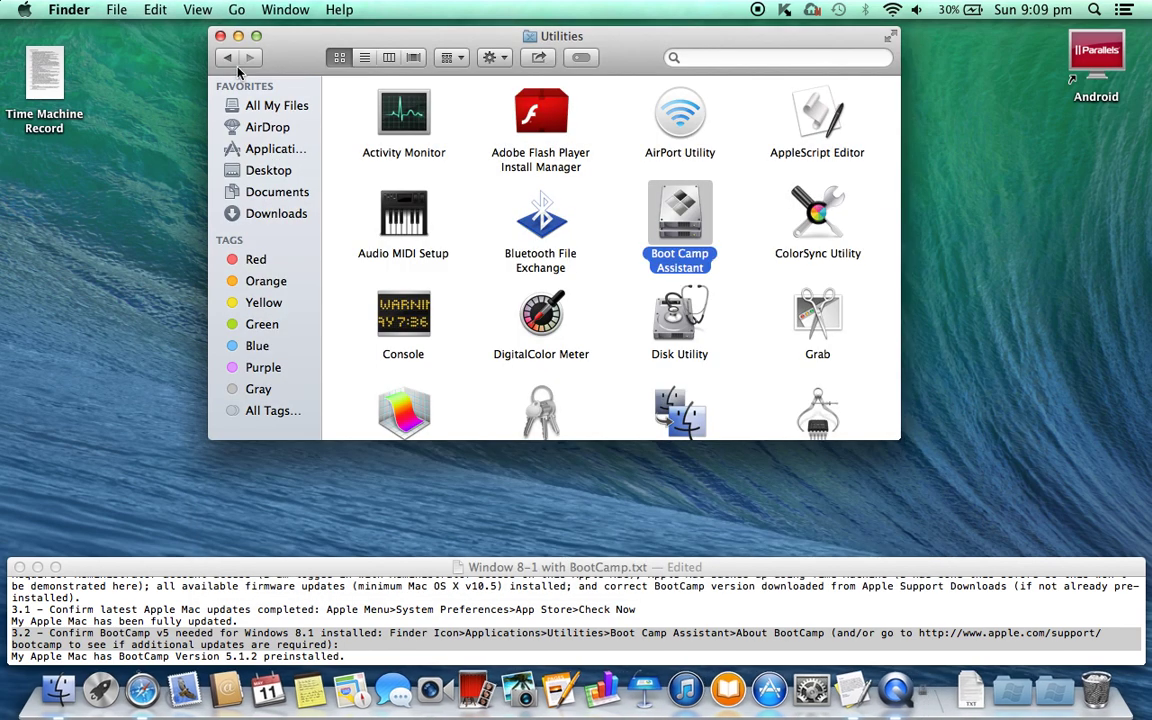
left_click(221, 37)
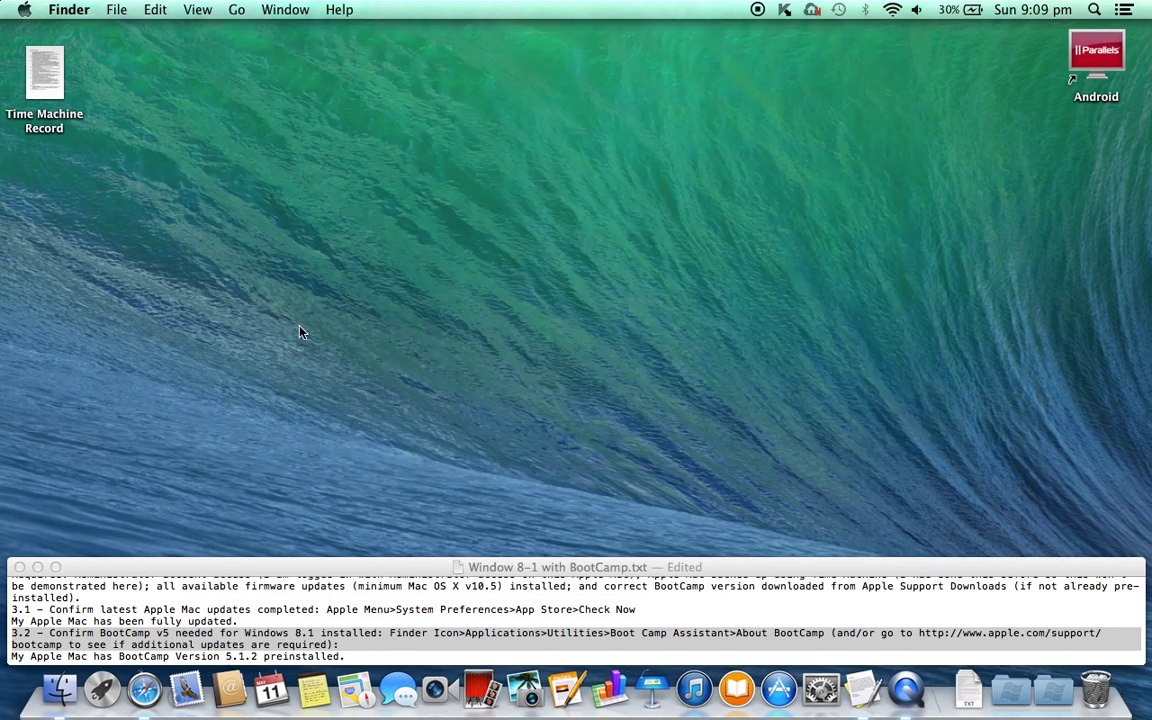
In the checklist, select the 'BootCamp Version 5.1.2' line
left_click(365, 650)
key("Up")
key("Up")
key("Up")
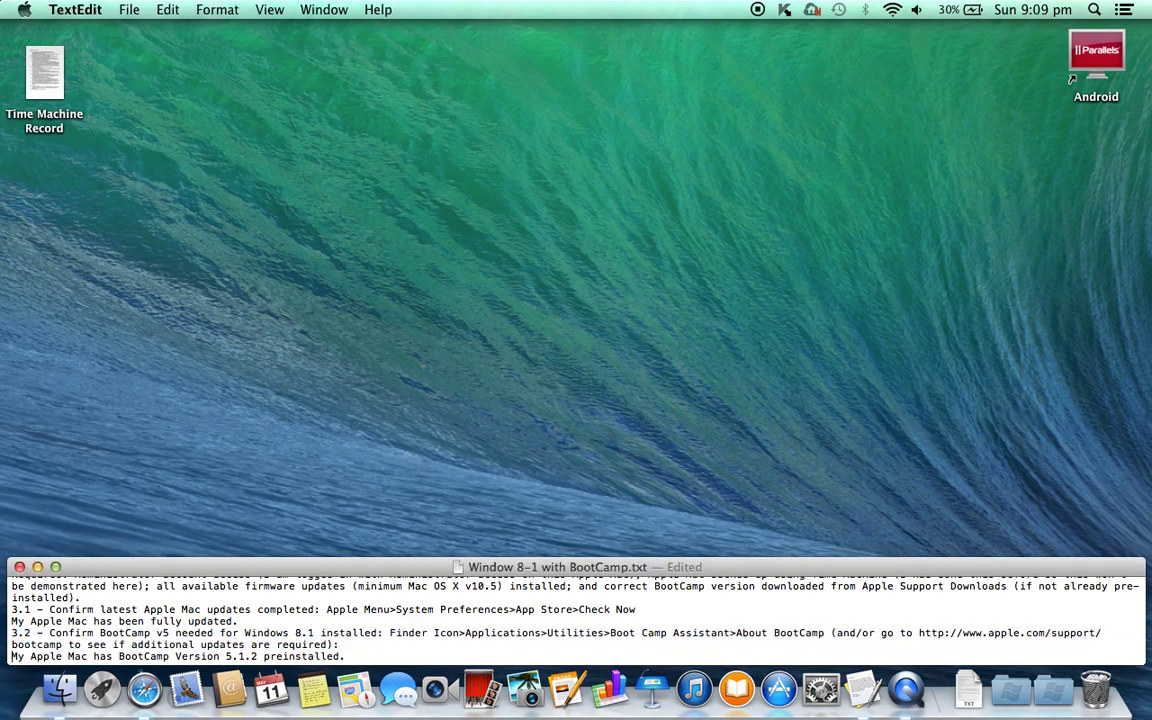
key("Down")
key("Down")
key("Down")
key("Down")
key("Down")
key("Down")
key("shift+Down")
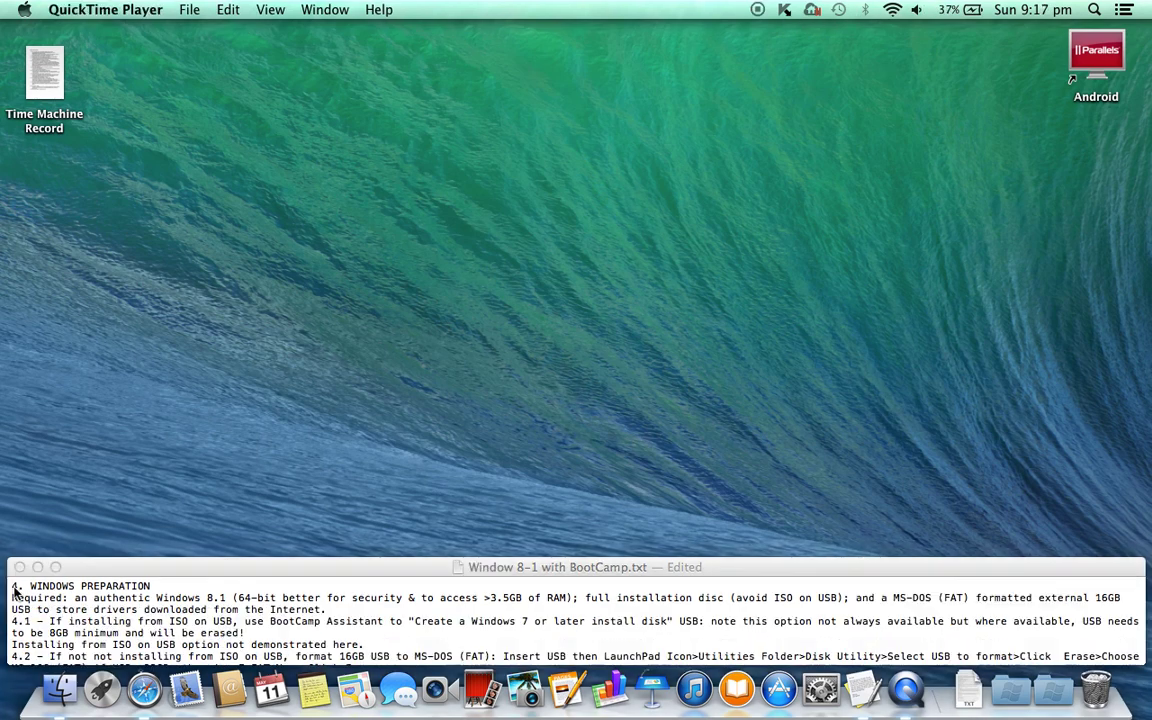
Select the 4. Windows Preparation heading, Required paragraph, 4.1 ISO-on-USB note and 4.2 USB formatting step
left_click(13, 588)
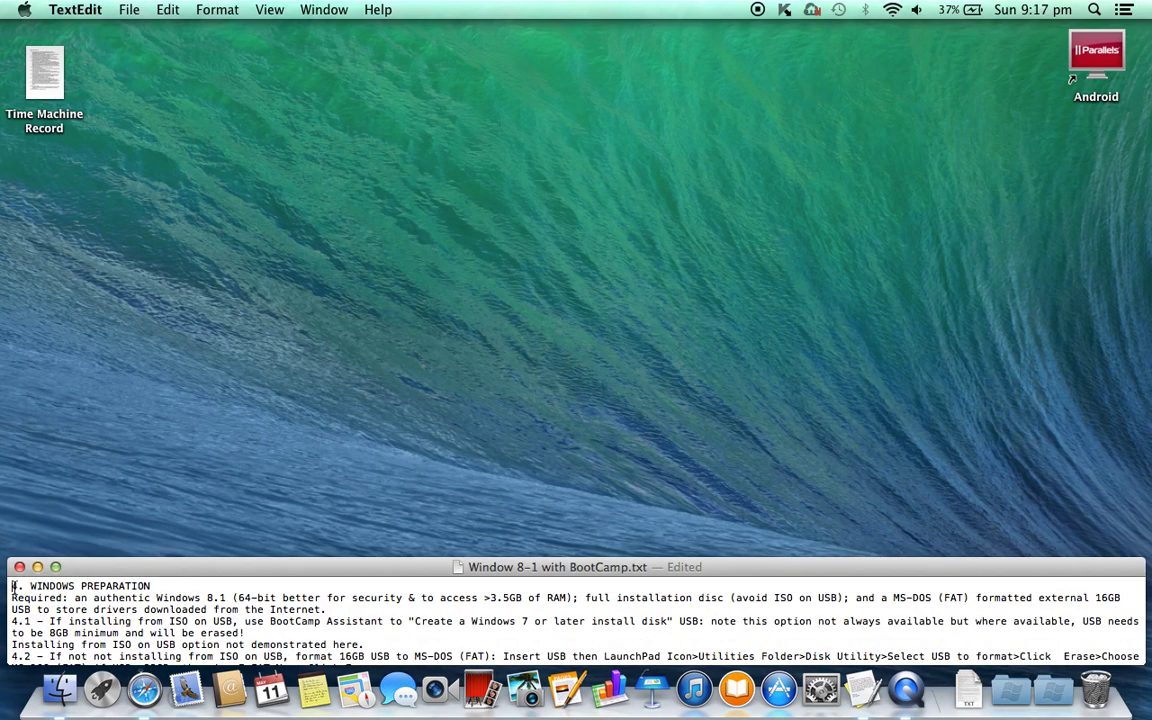
triple_click(13, 588)
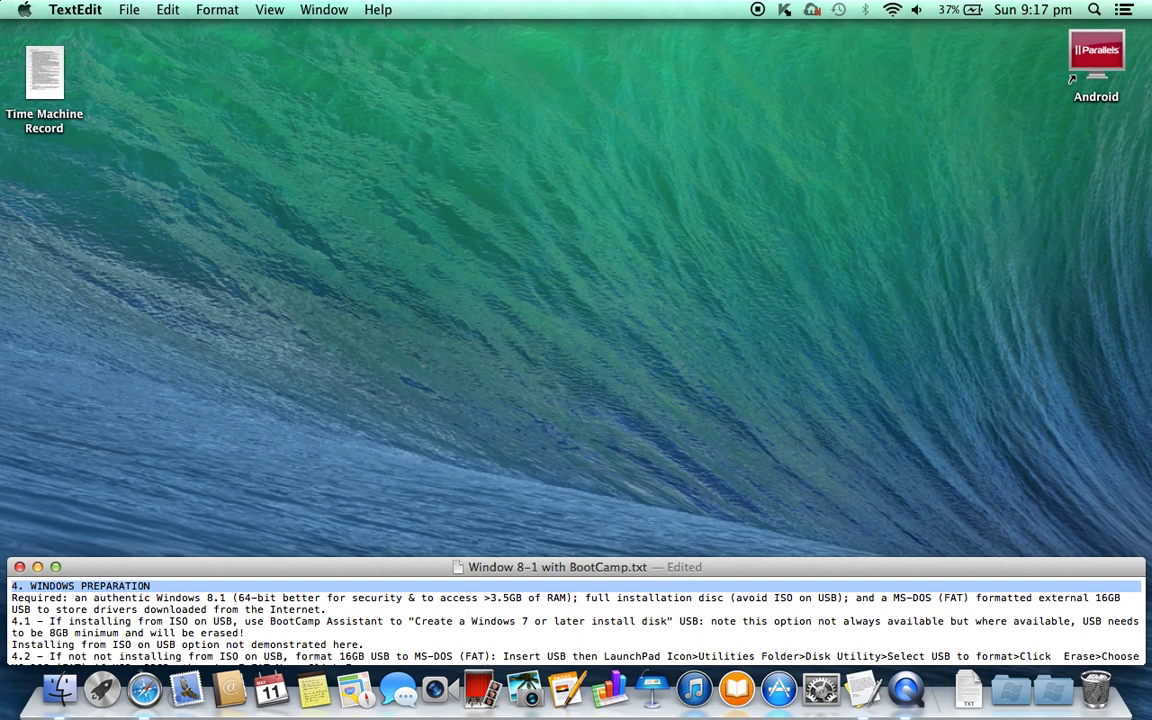
triple_click(13, 599)
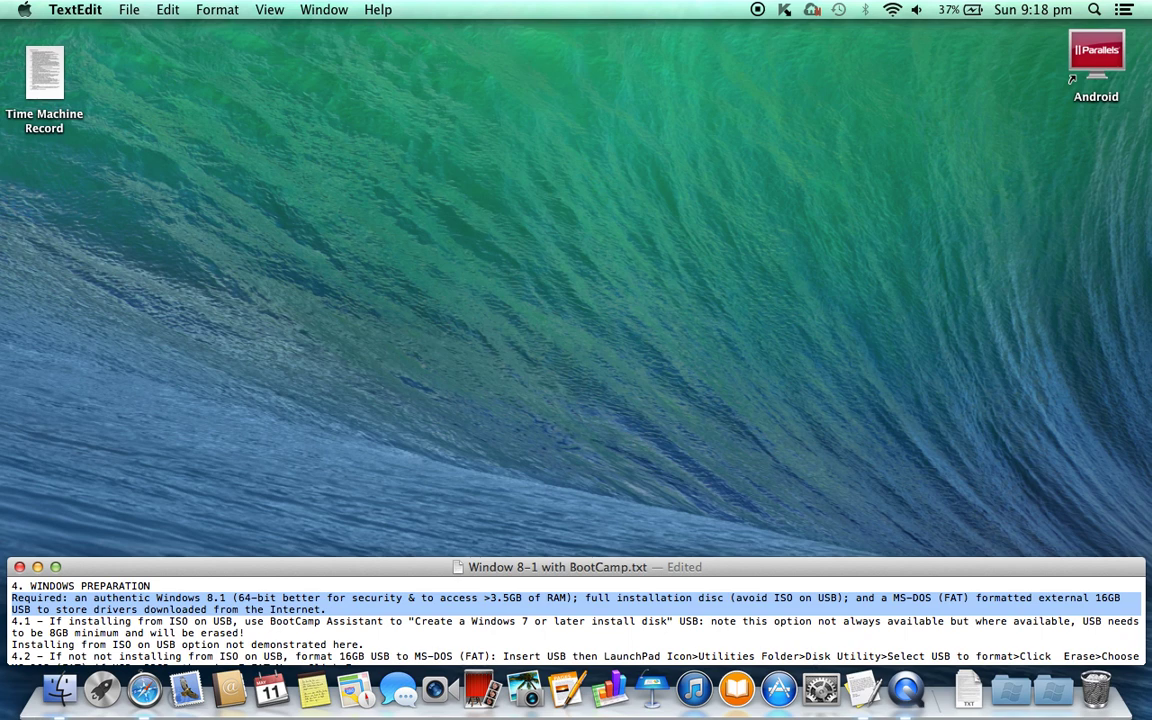
triple_click(300, 621)
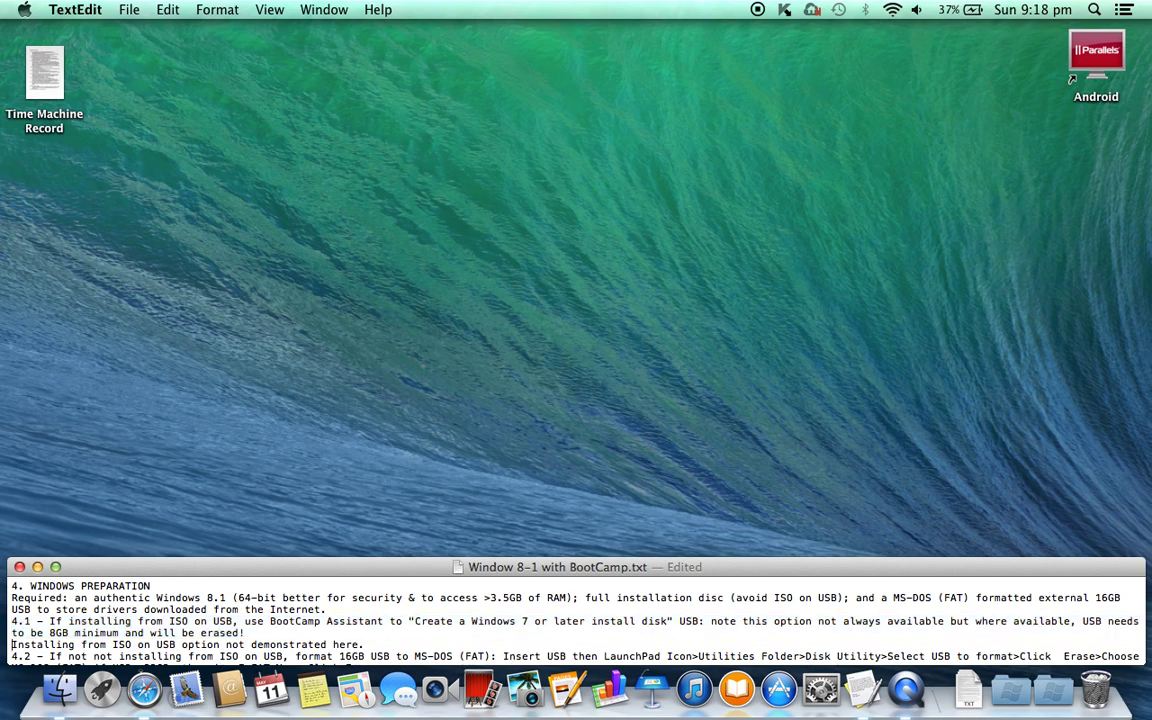
triple_click(187, 644)
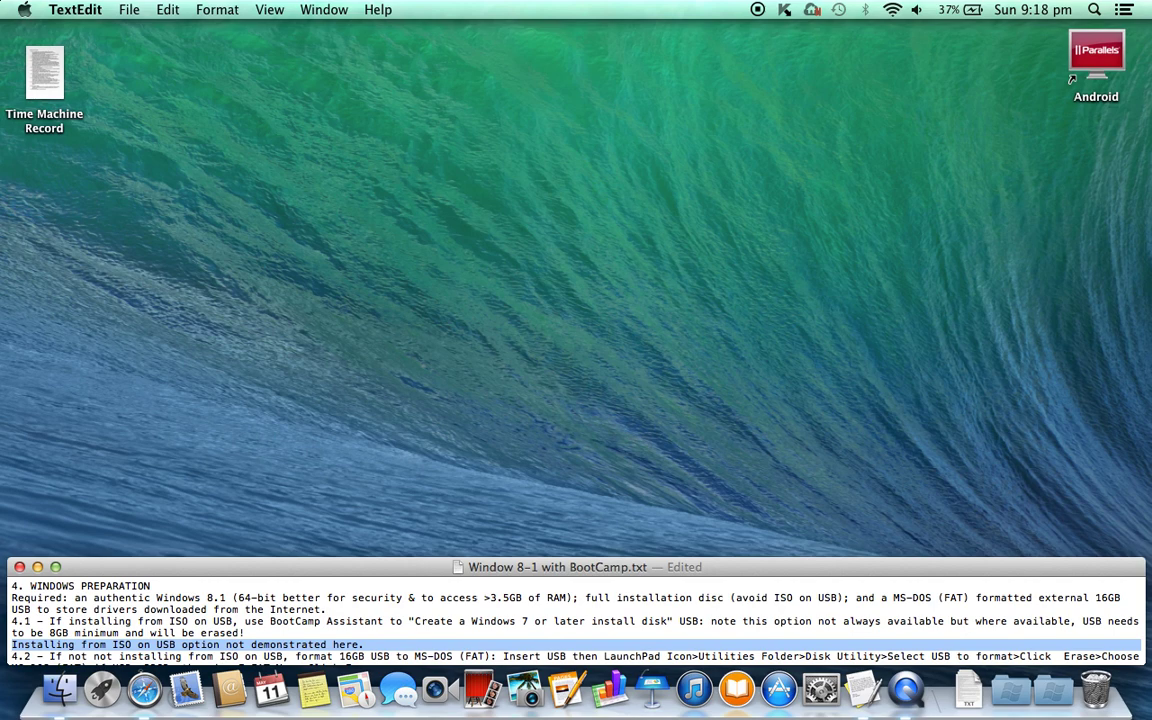
triple_click(187, 656)
scroll(577, 620, "down", 1)
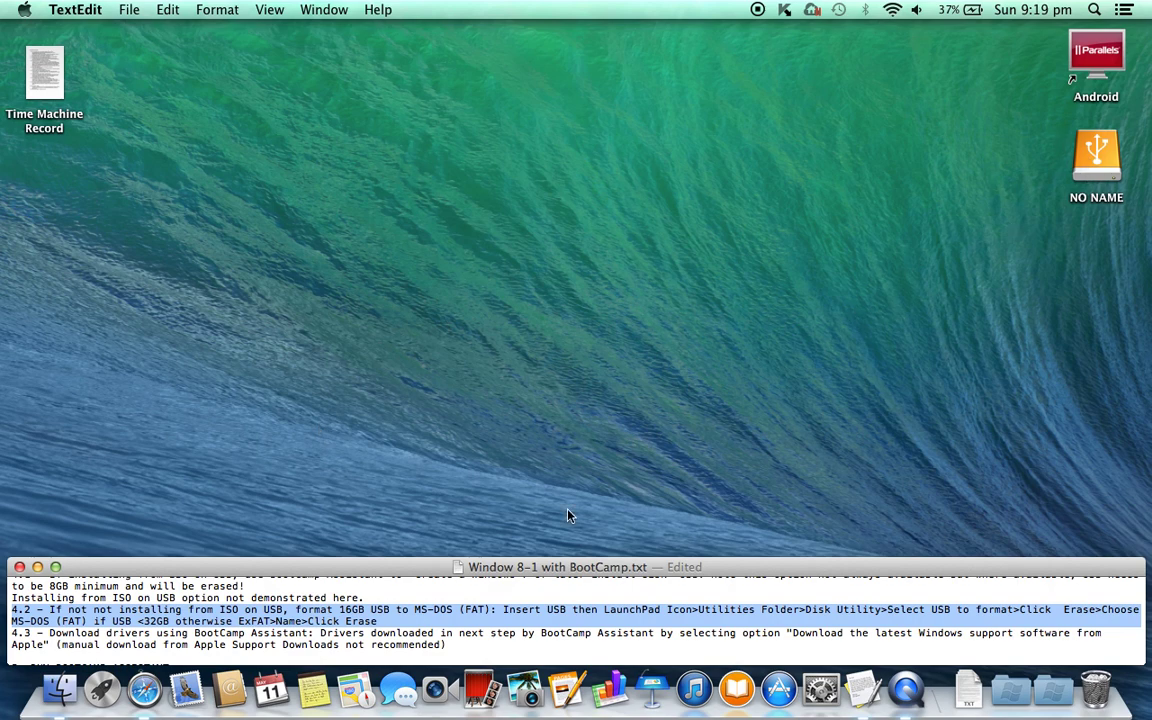
Erase the 16.01 GB SanDisk Cruzer drive as MS-DOS (FAT) in Disk Utility
left_click(102, 689)
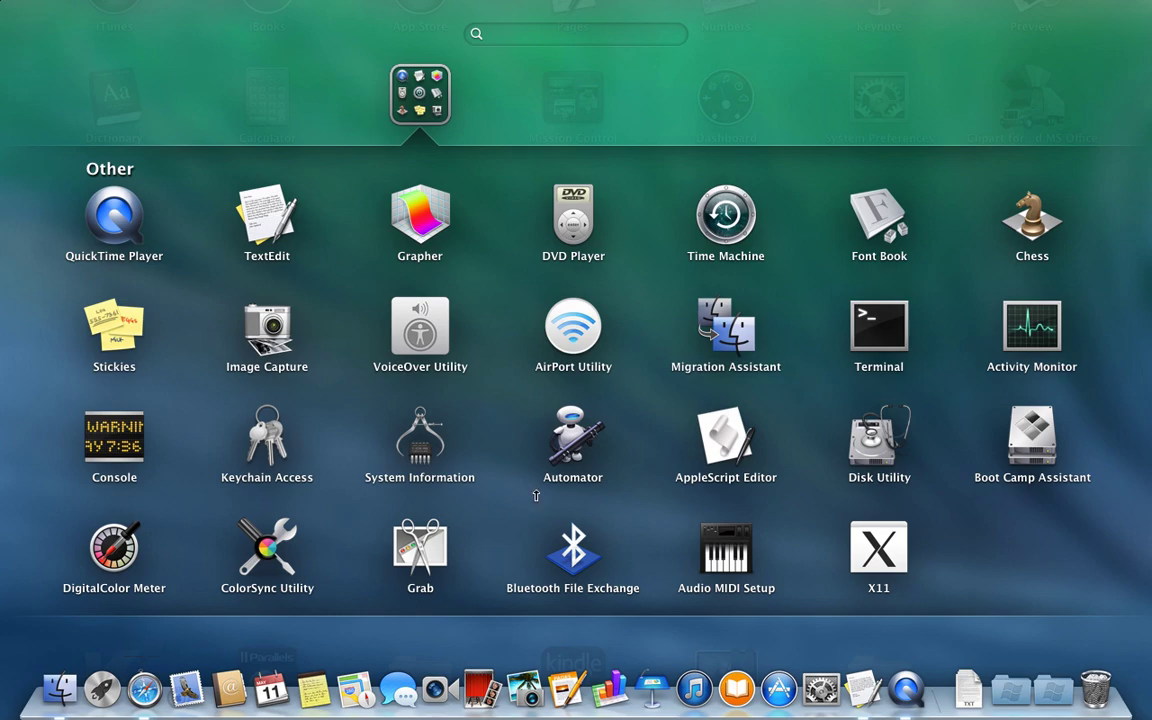
left_click(873, 457)
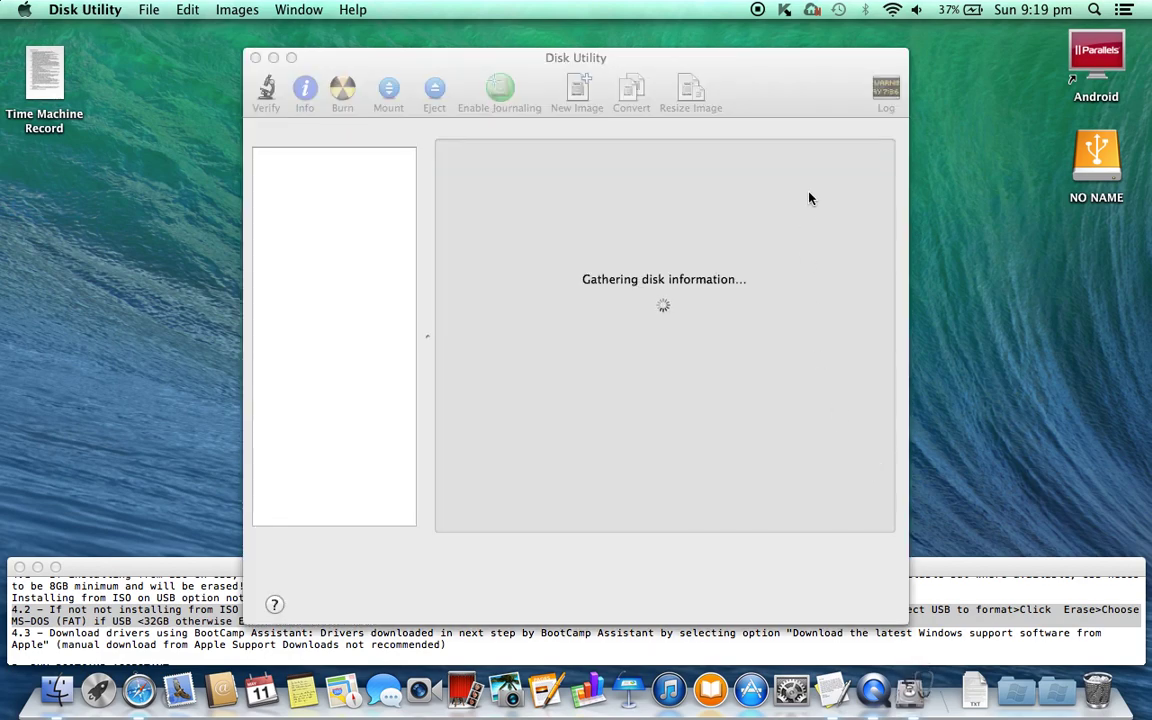
left_click_drag(742, 60, 680, 36)
left_click(270, 168)
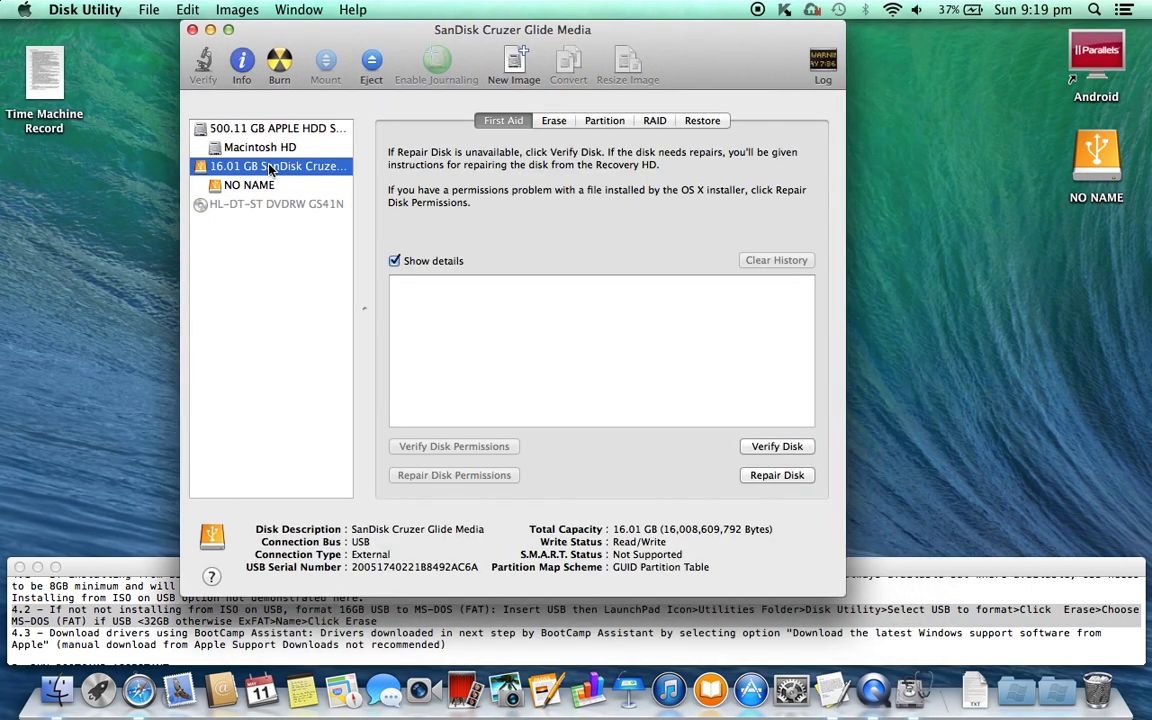
left_click(555, 121)
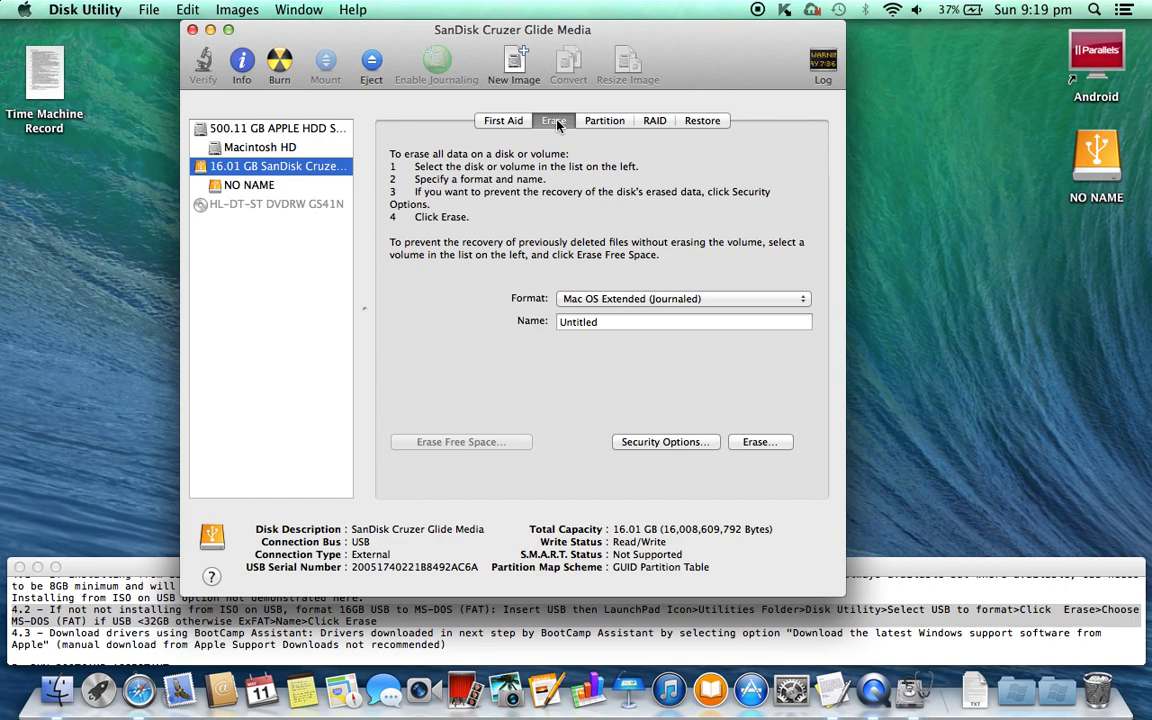
left_click(596, 299)
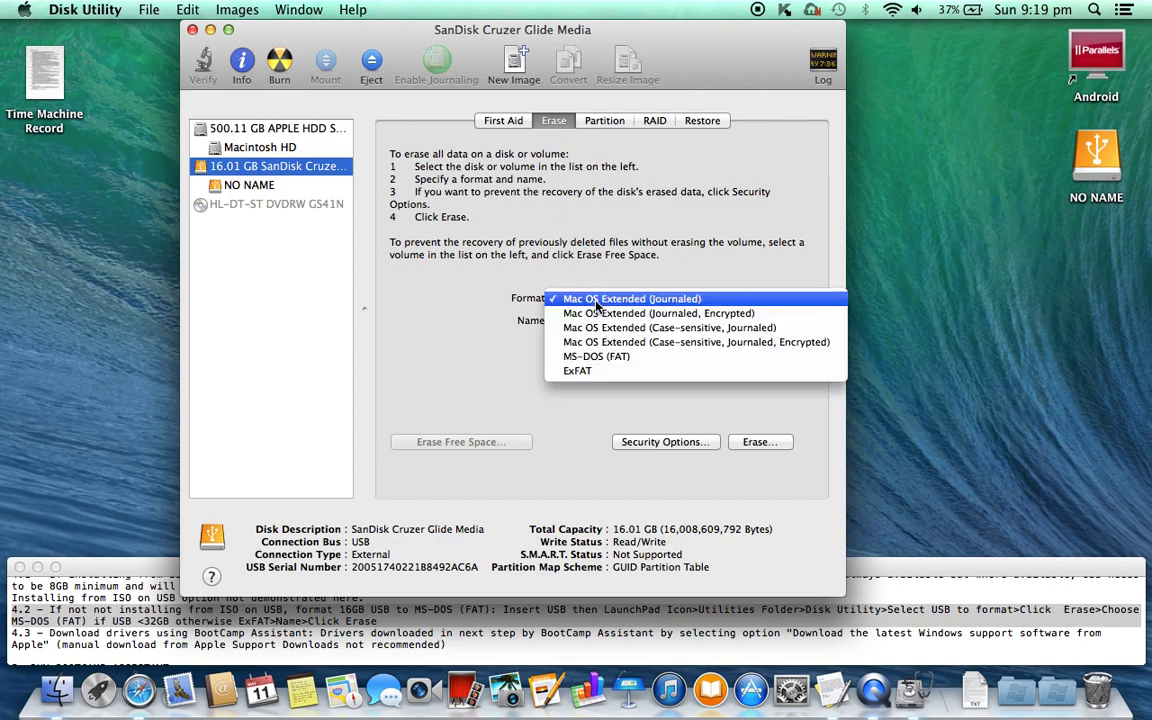
left_click(597, 356)
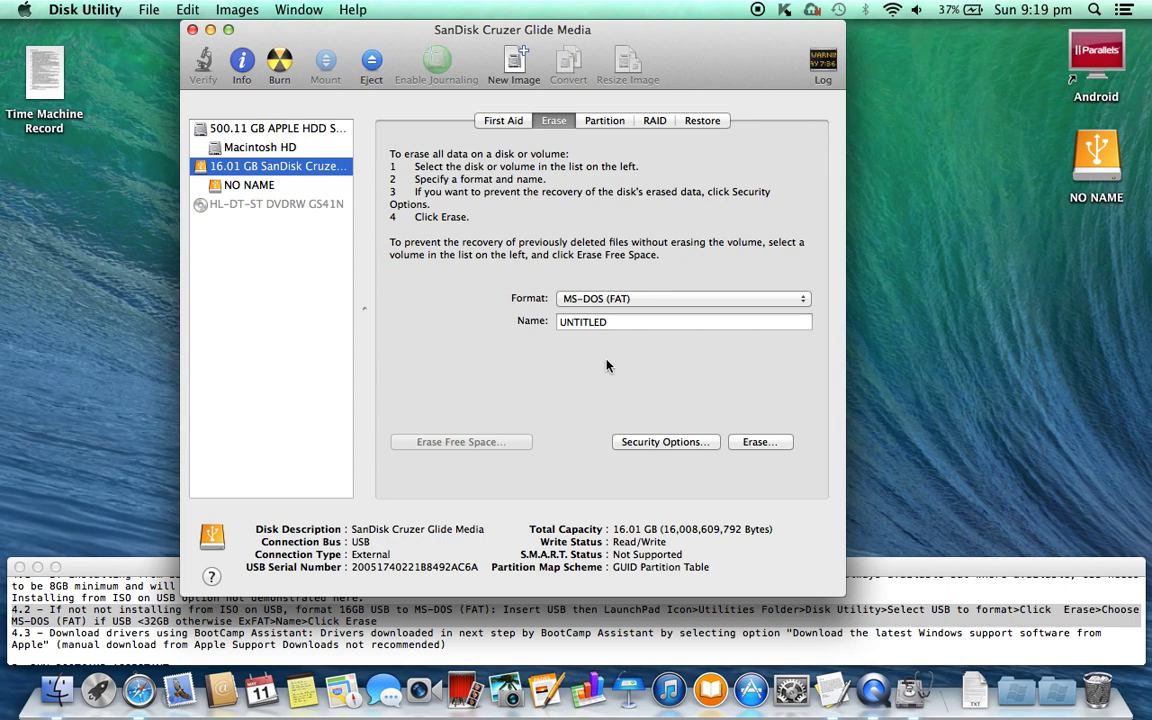
left_click(757, 442)
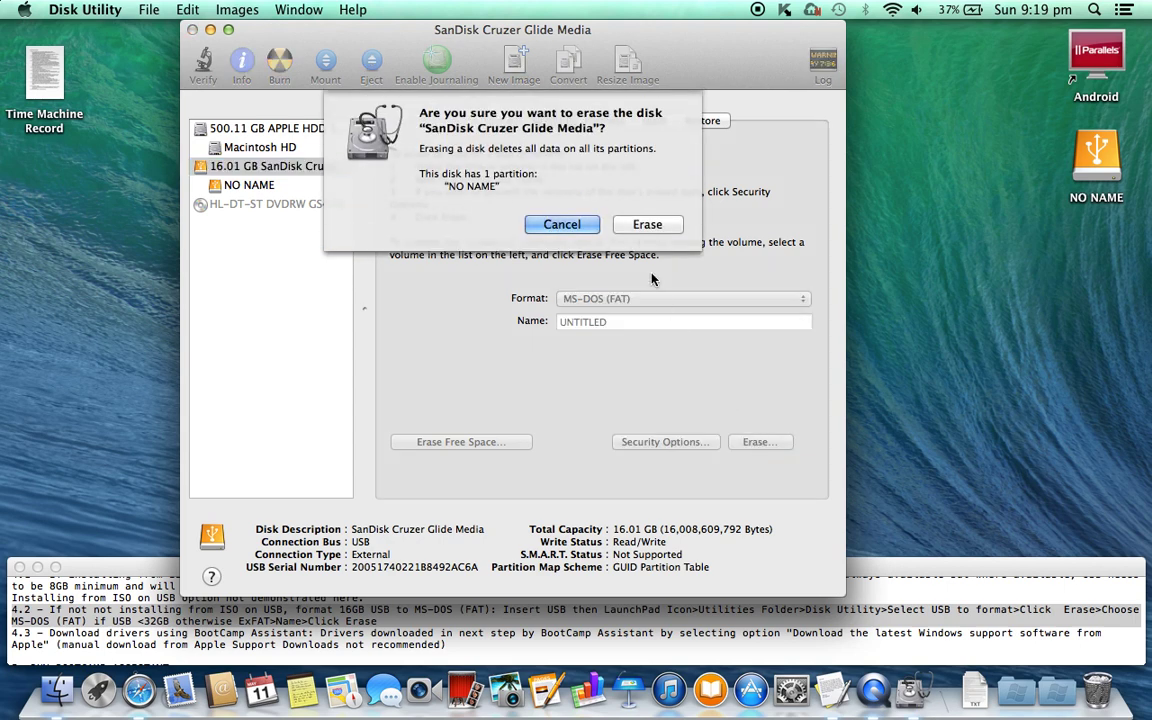
left_click(647, 224)
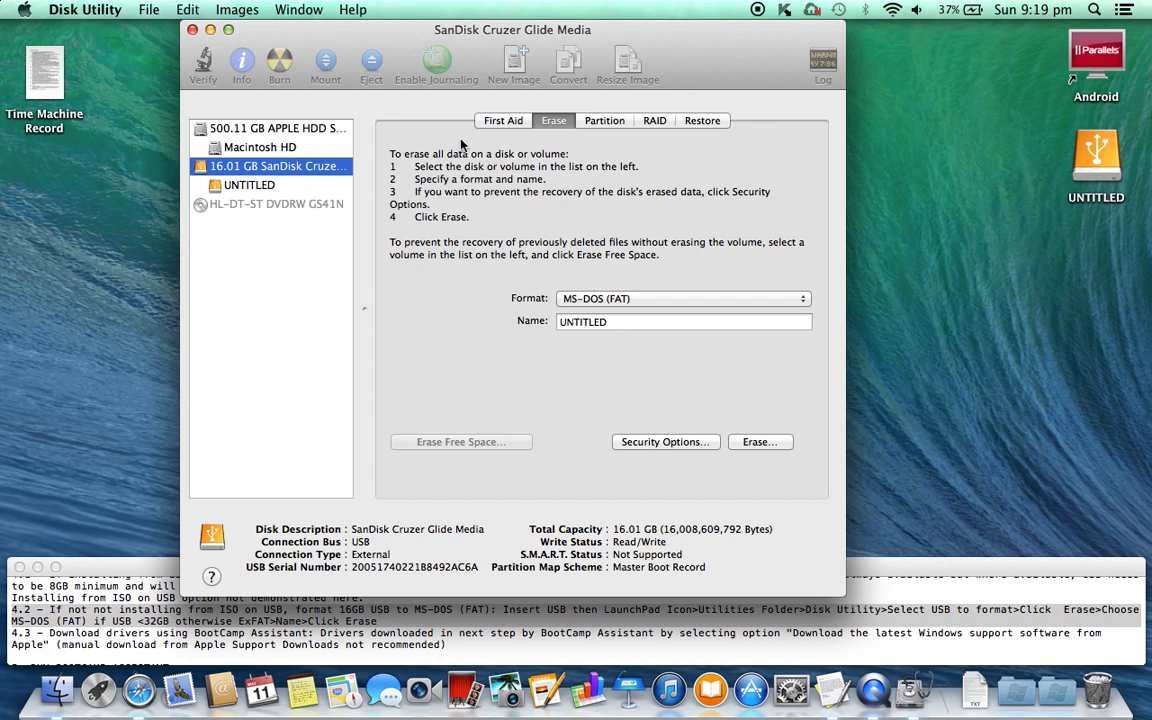
Close Disk Utility and select the checklist's 4.3 driver download paragraph
left_click(193, 30)
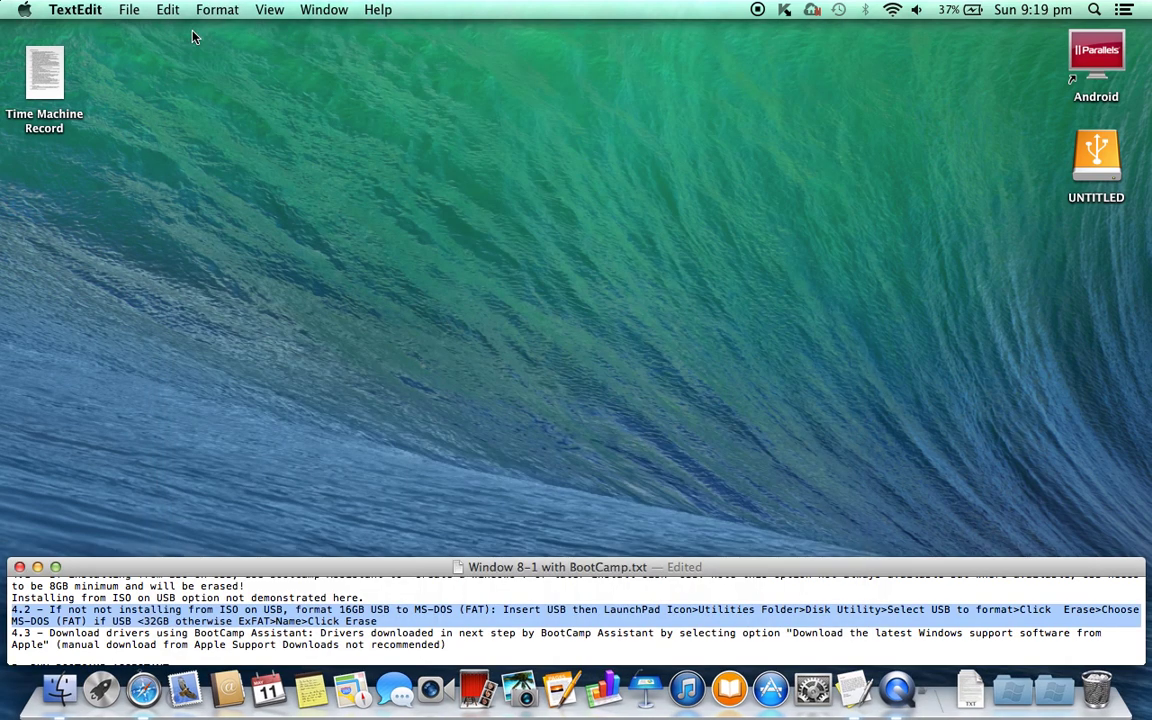
key("Right")
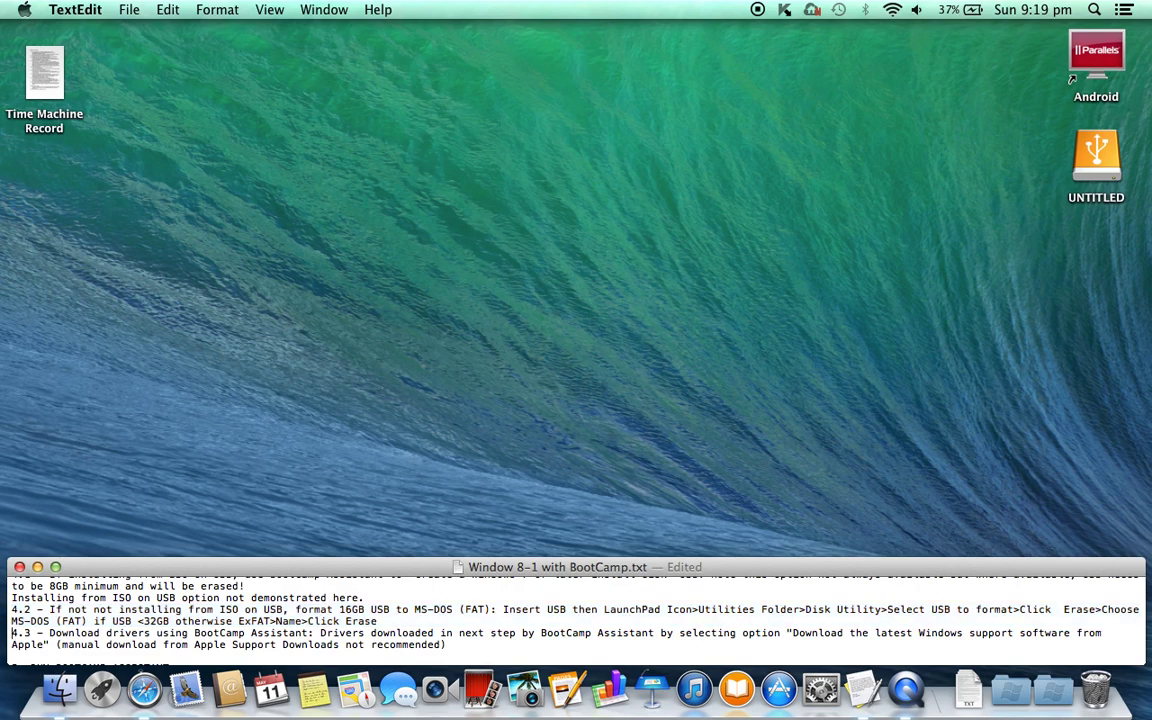
key("shift+Down")
key("shift+Down")
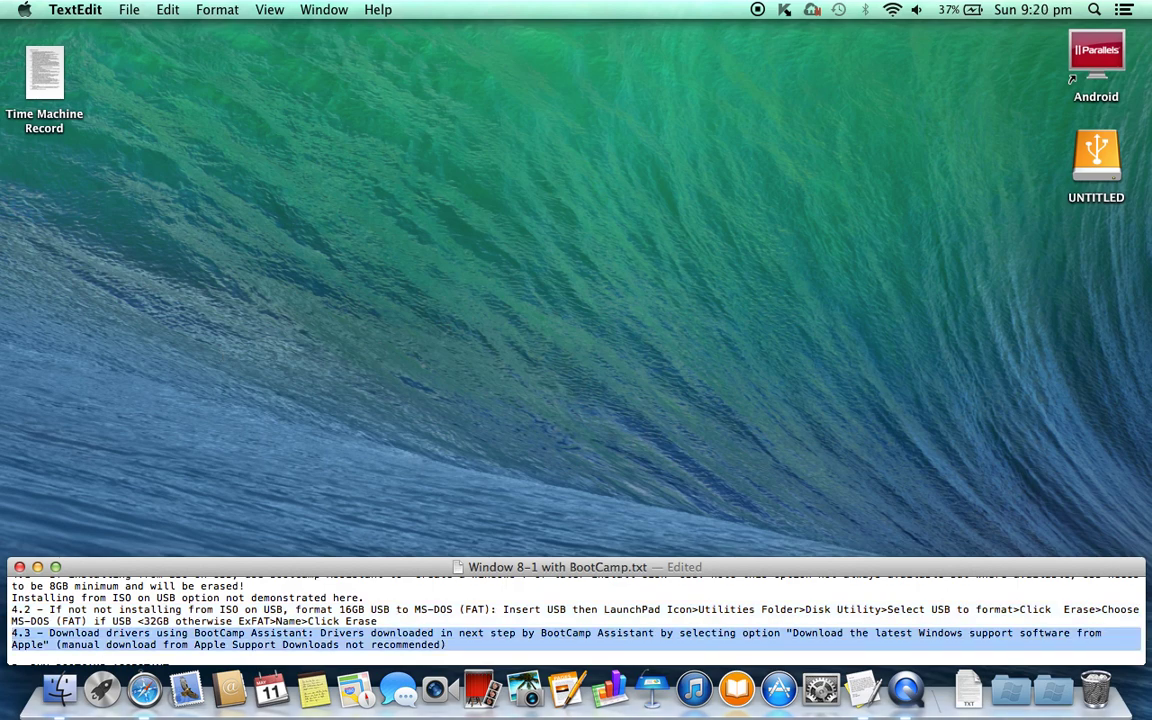